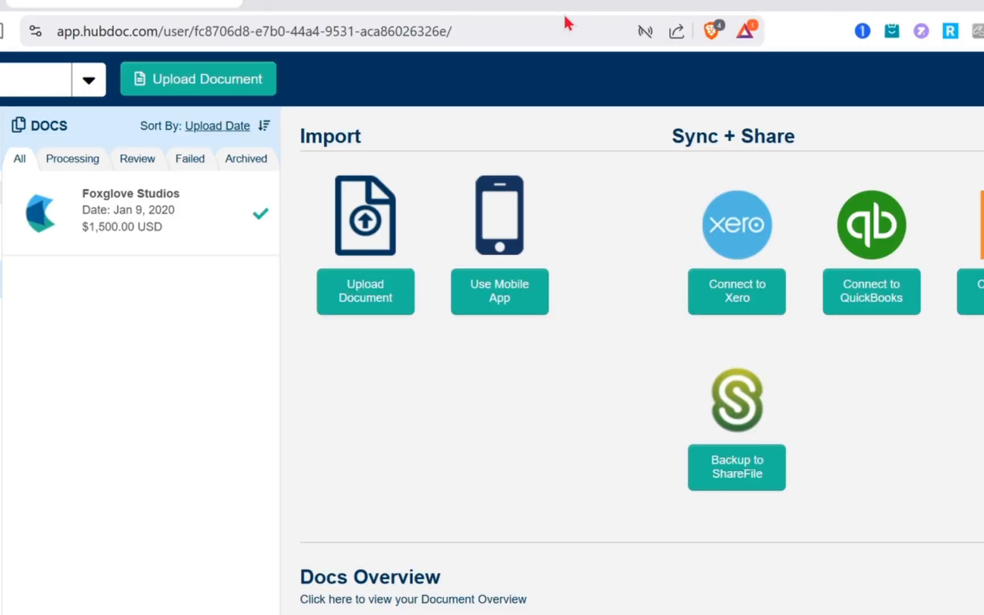
Search the web for "hubdoc xero" in a new tab.
{"action": "left_click", "coordinate": [411, 3]}
{"action": "left_click", "coordinate": [143, 3]}
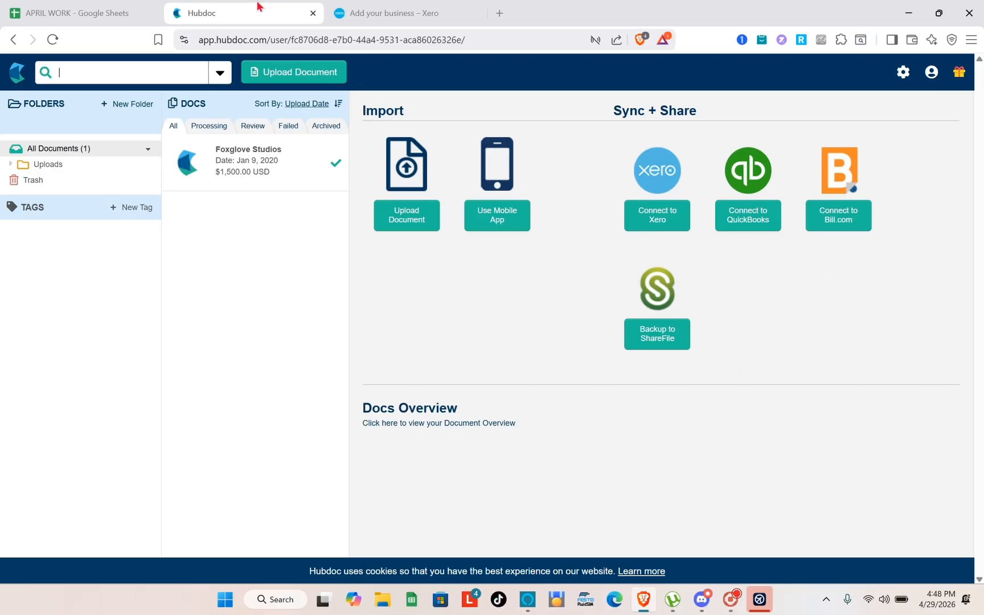
{"action": "left_click", "coordinate": [499, 13]}
{"action": "type", "text": "hub"}
{"action": "key", "text": "Return"}
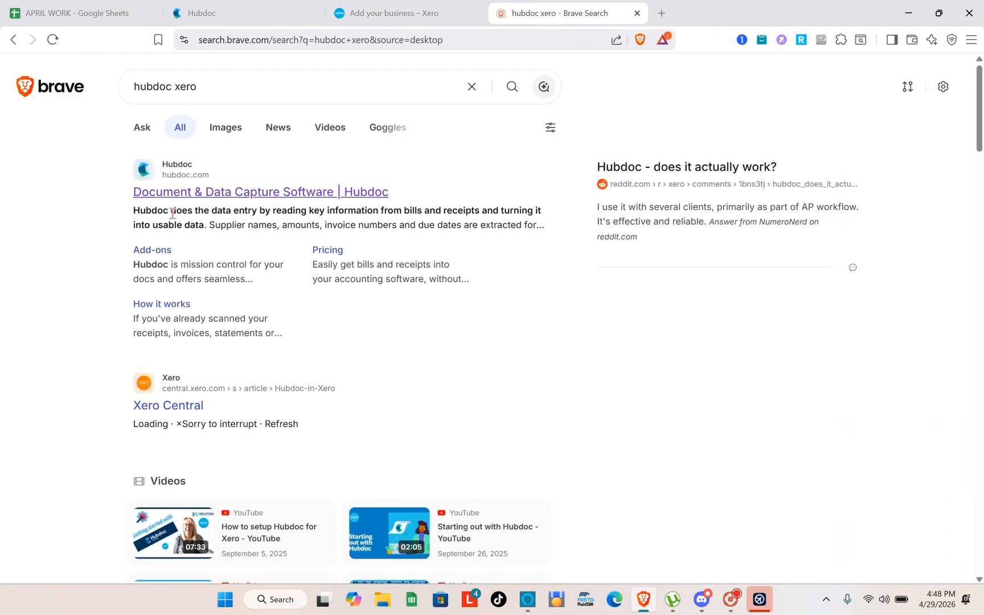
Open the Hubdoc website from the search results and start a free-trial sign-up with Xero.
{"action": "left_click", "coordinate": [203, 193]}
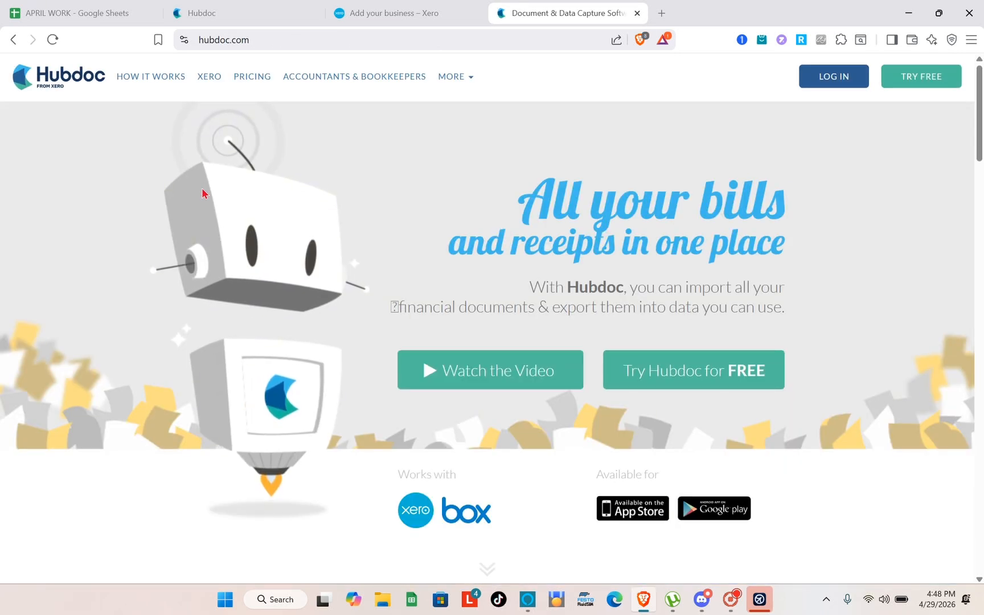
{"action": "left_click", "coordinate": [889, 87]}
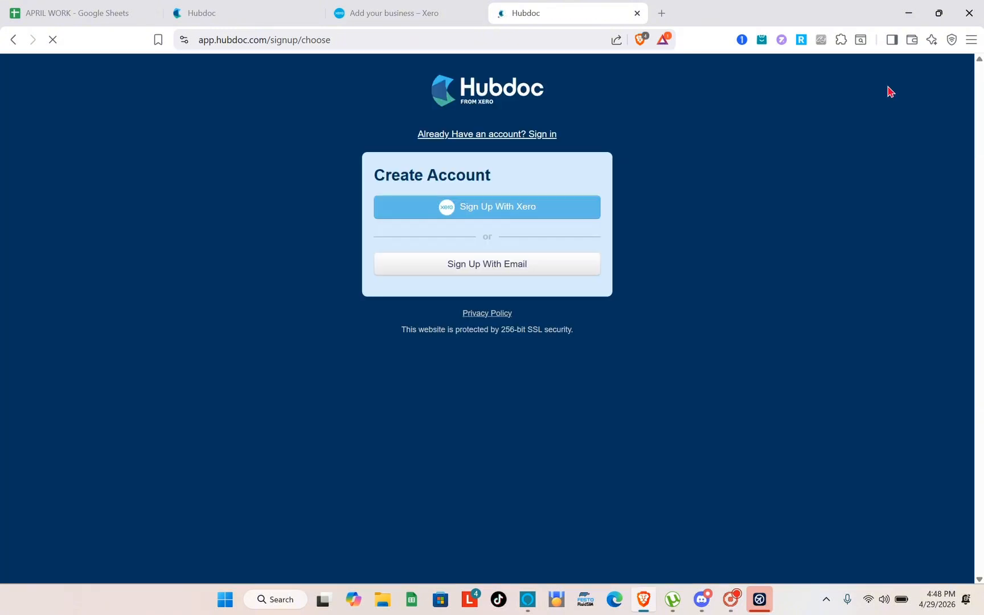
{"action": "left_click", "coordinate": [514, 214]}
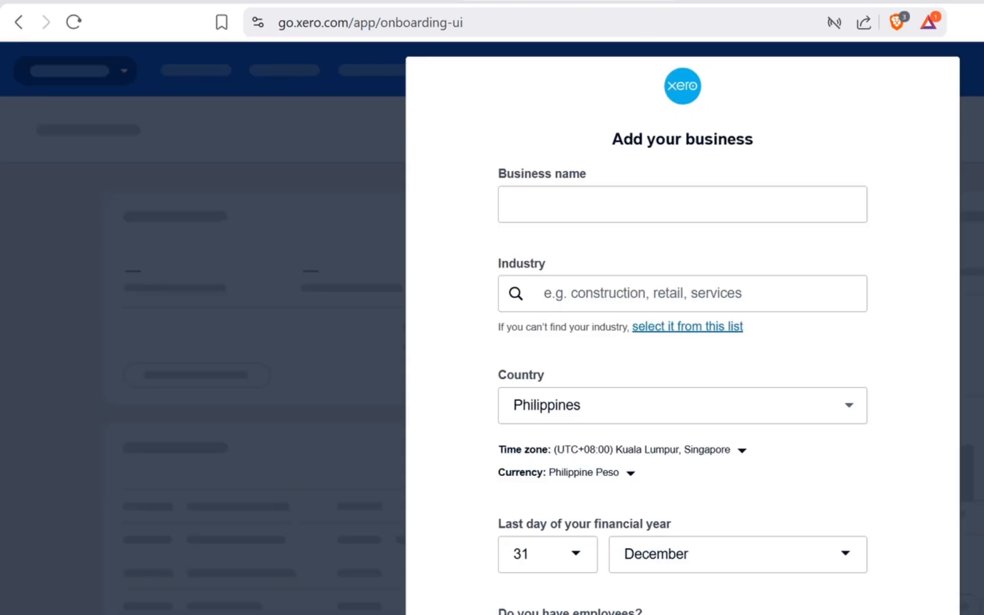
Return to the Hubdoc dashboard and open the Xero connection settings.
{"action": "left_click", "coordinate": [278, 7]}
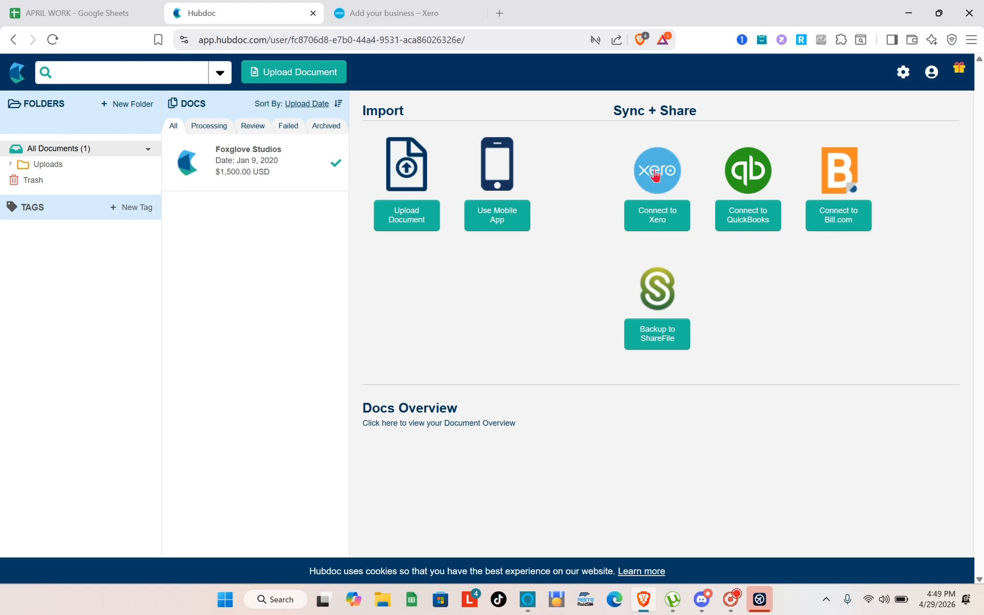
{"action": "left_click", "coordinate": [664, 223]}
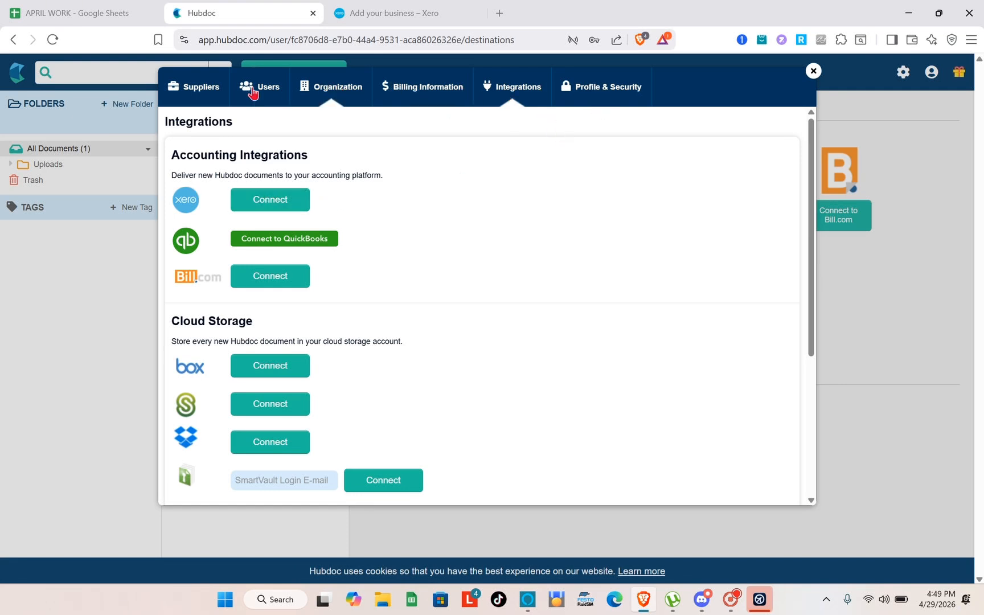
Look through the Suppliers, Users, Organization, Billing Information, Integrations and Profile & Security settings.
{"action": "left_click", "coordinate": [190, 94]}
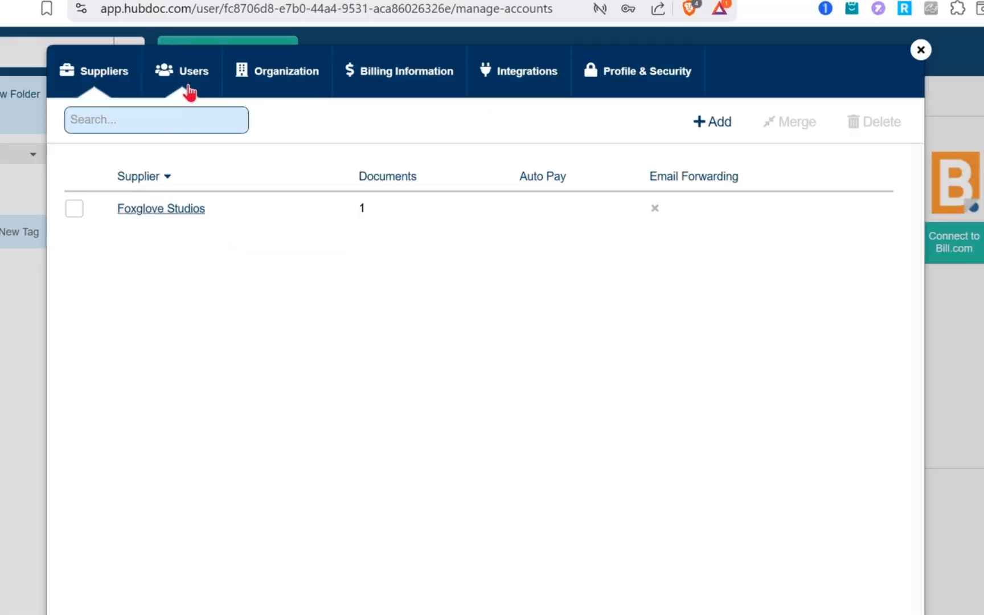
{"action": "left_click", "coordinate": [189, 92]}
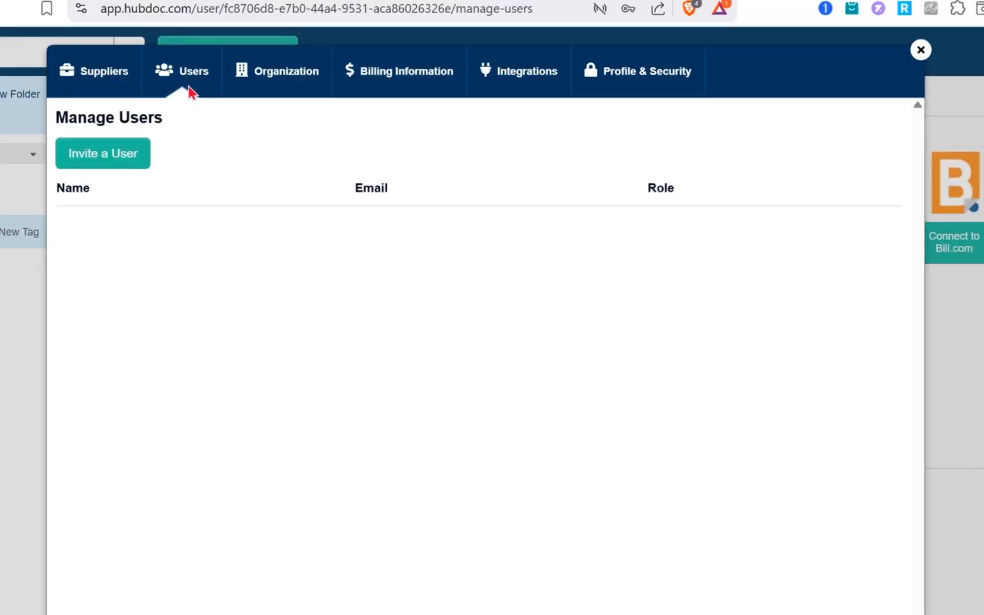
{"action": "left_click", "coordinate": [243, 91]}
{"action": "left_click", "coordinate": [428, 91]}
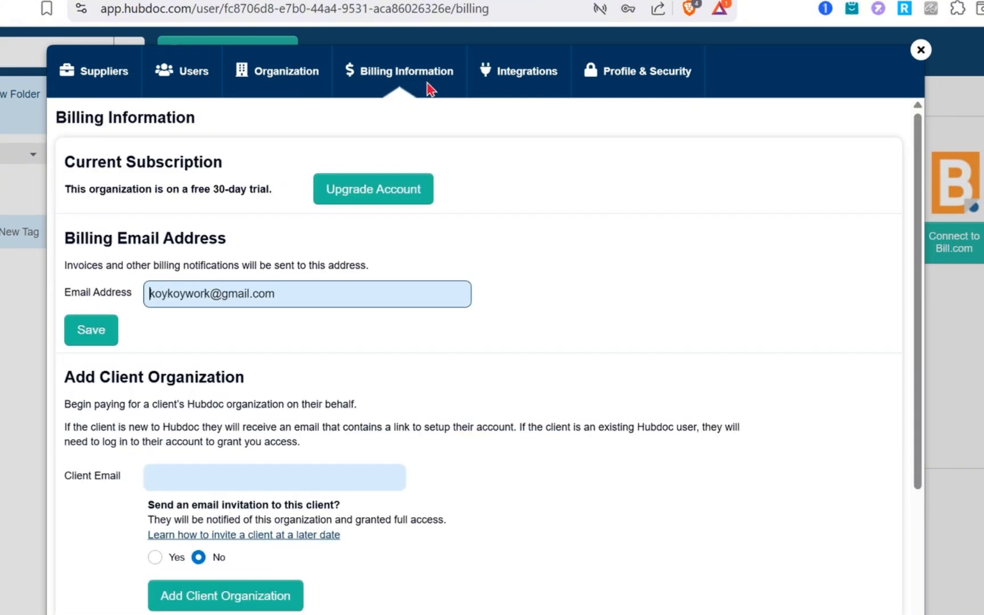
{"action": "left_click", "coordinate": [494, 91]}
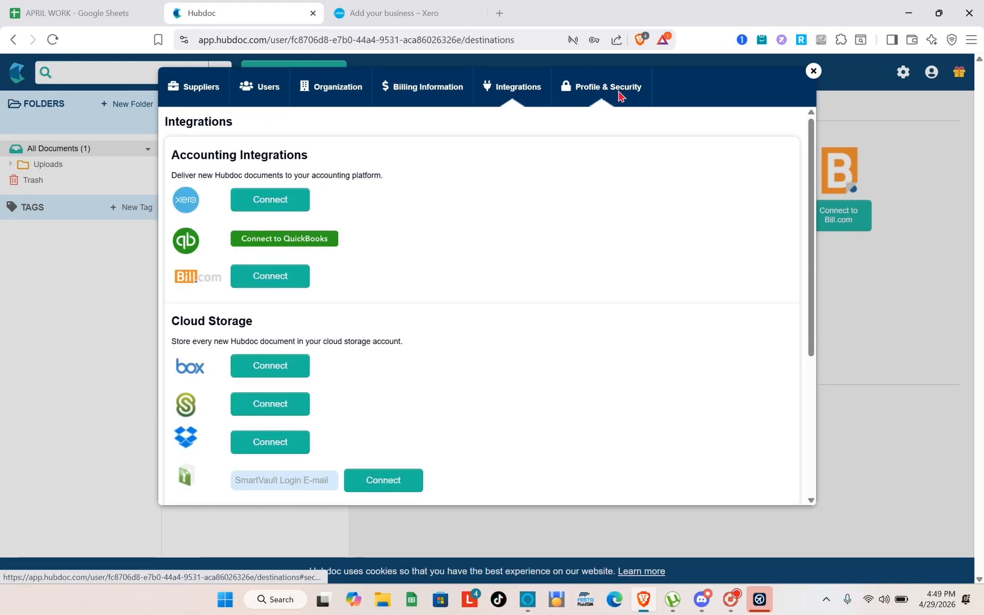
{"action": "left_click", "coordinate": [655, 80]}
Start connecting Hubdoc to Xero from its accounting integrations.
{"action": "left_click", "coordinate": [495, 104]}
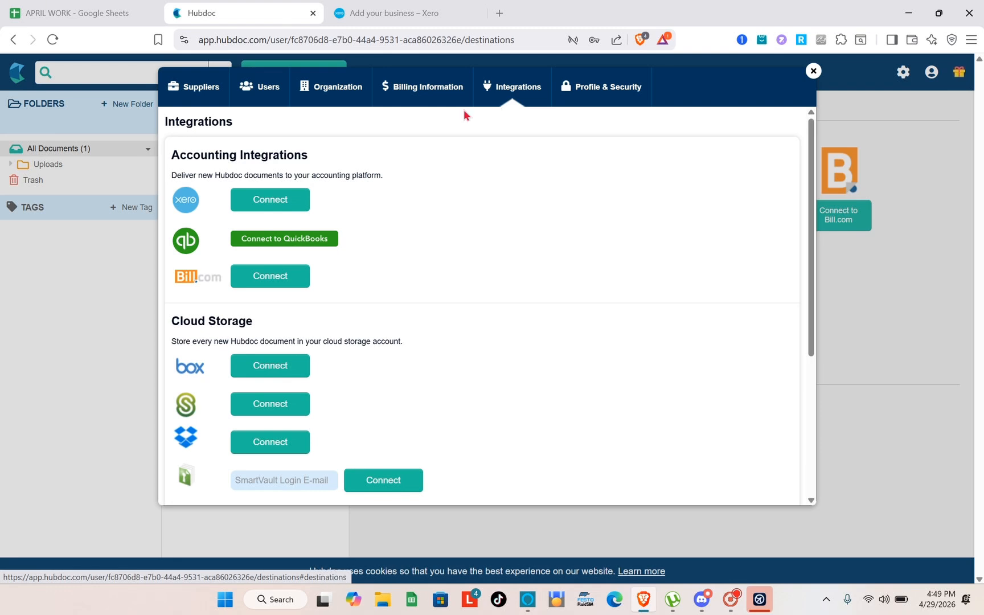
{"action": "left_click", "coordinate": [260, 210]}
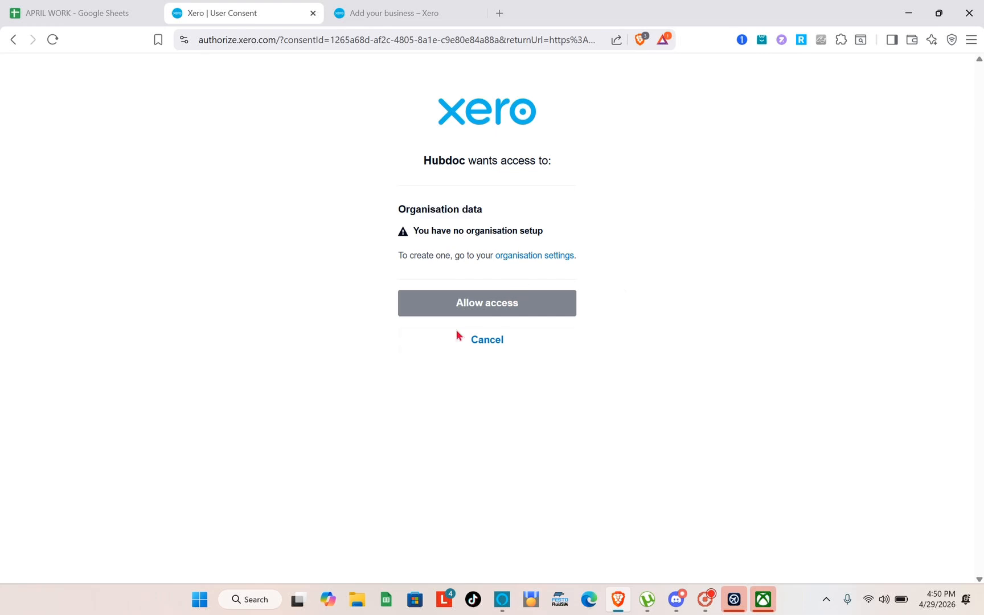
Go from the access request to the Xero organisation settings and start adding a new business named PRINTING.
{"action": "left_click", "coordinate": [524, 261]}
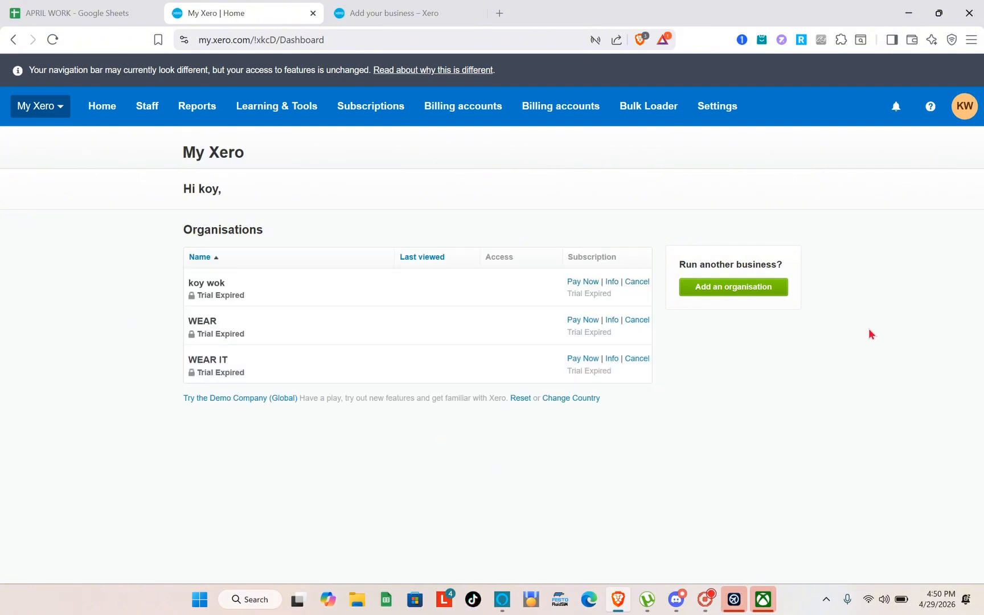
{"action": "left_click", "coordinate": [710, 292]}
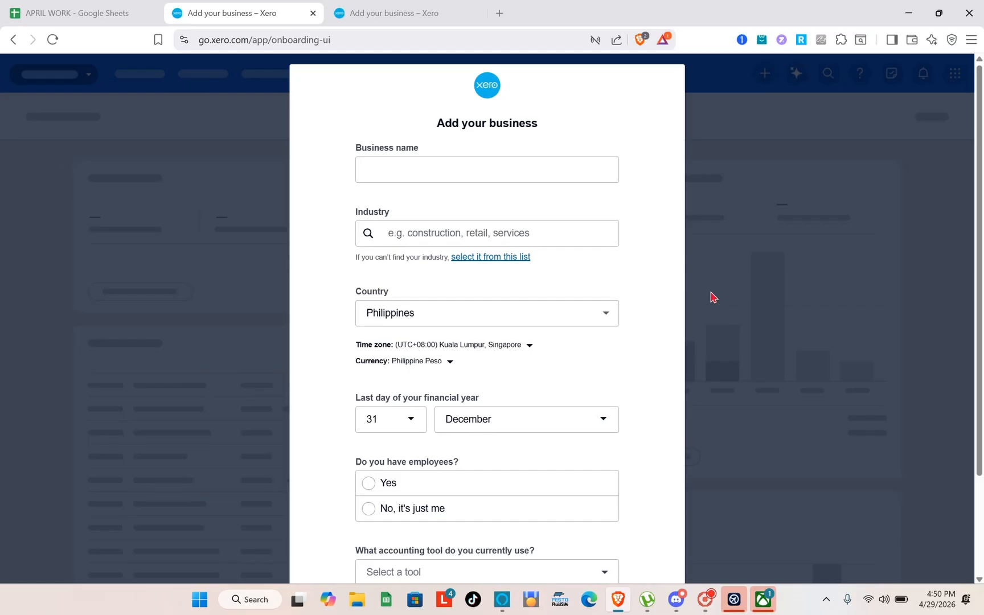
{"action": "left_click", "coordinate": [393, 165]}
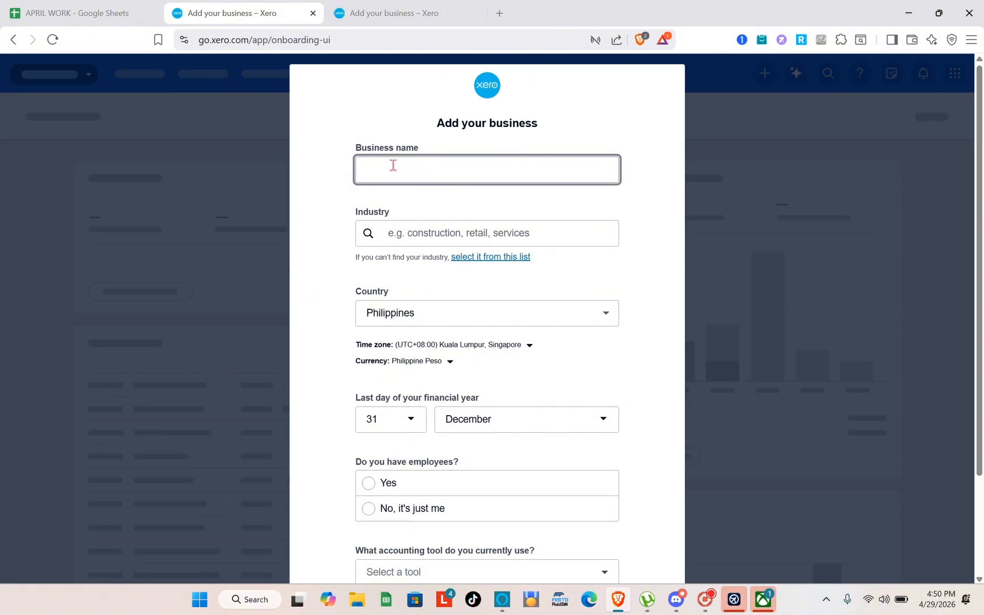
{"action": "key", "text": "Caps_Lock"}
{"action": "type", "text": "P"}
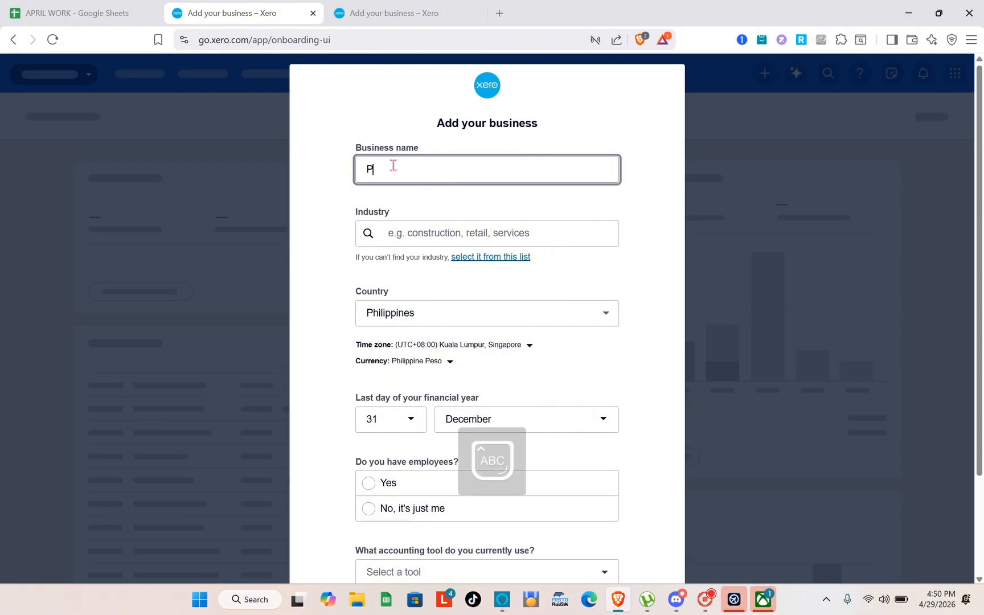
{"action": "type", "text": "RINTING"}
Find service industries with "SERV" and set the business's industry to Accounting Services.
{"action": "left_click", "coordinate": [418, 230]}
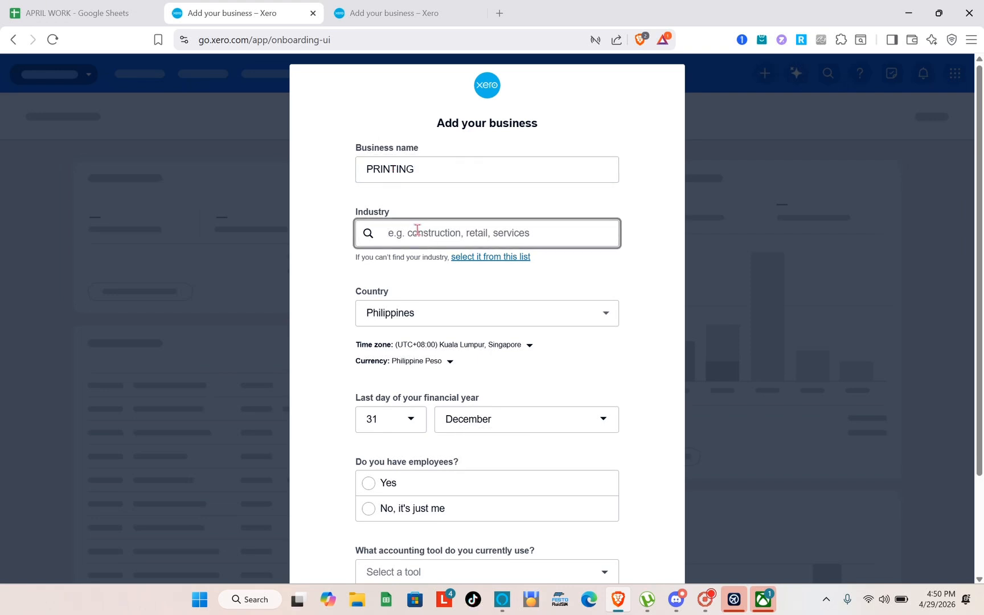
{"action": "type", "text": "SERV"}
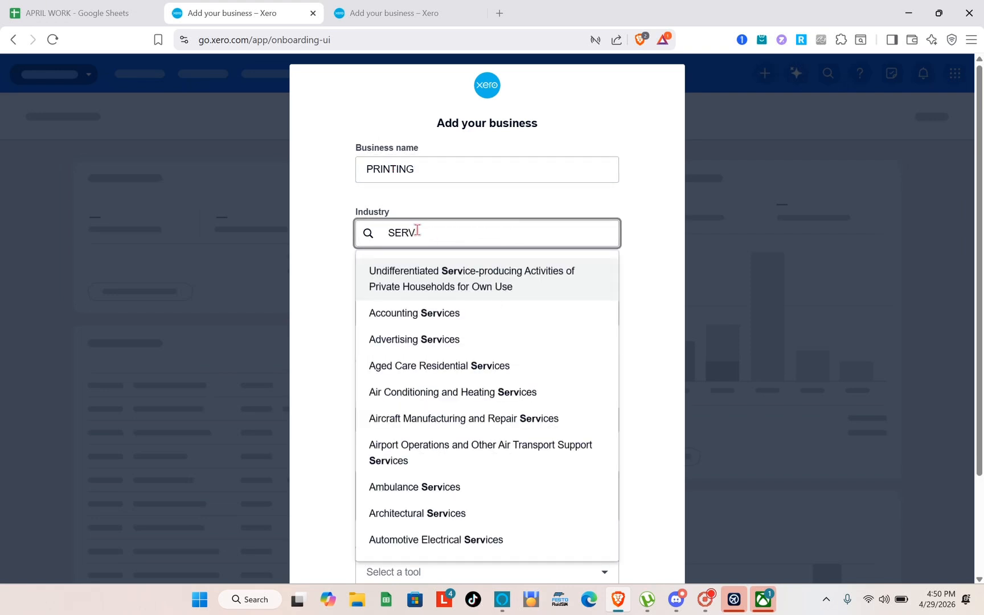
{"action": "left_click", "coordinate": [424, 322]}
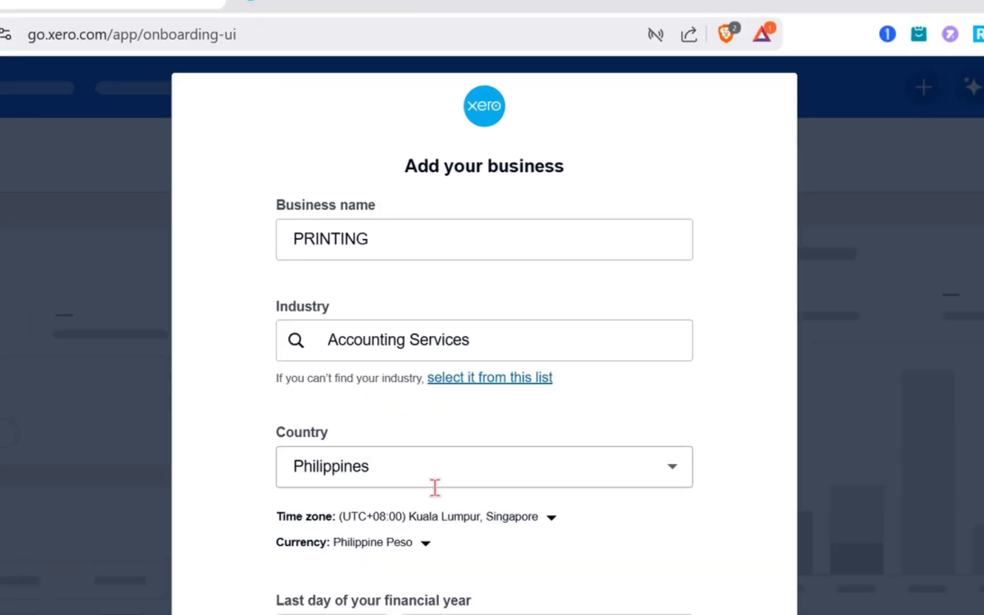
Review the business's country and the last day of its financial year.
{"action": "left_click", "coordinate": [460, 478]}
{"action": "scroll", "coordinate": [460, 478], "scroll_direction": "down", "scroll_amount": 2}
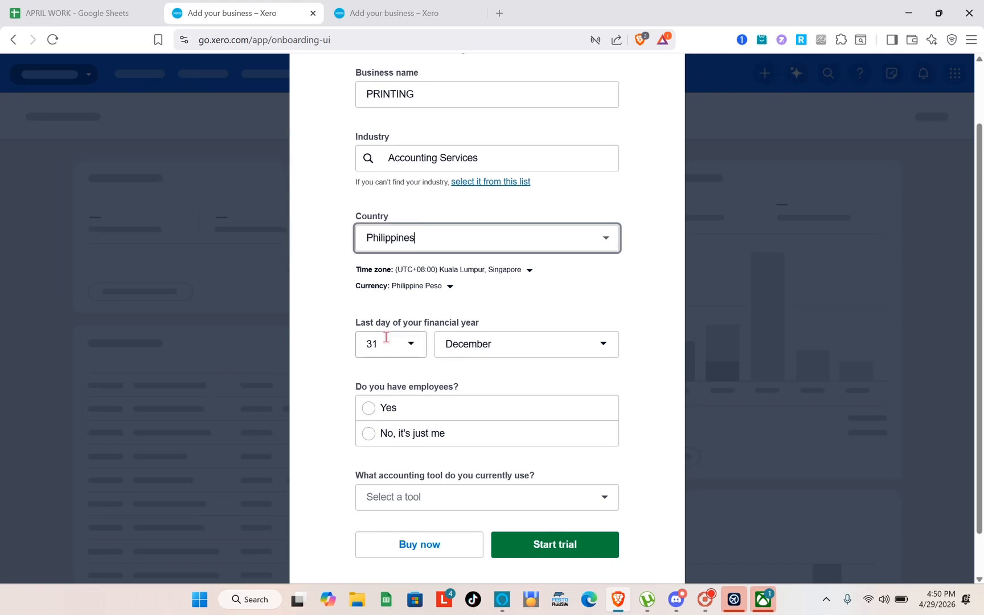
{"action": "left_click", "coordinate": [419, 349]}
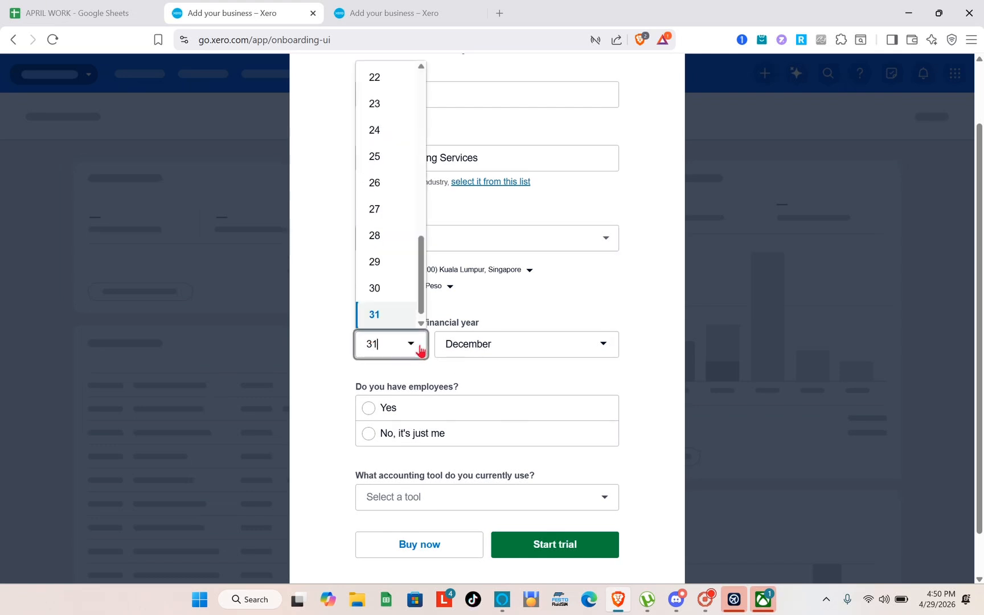
{"action": "left_click", "coordinate": [419, 349]}
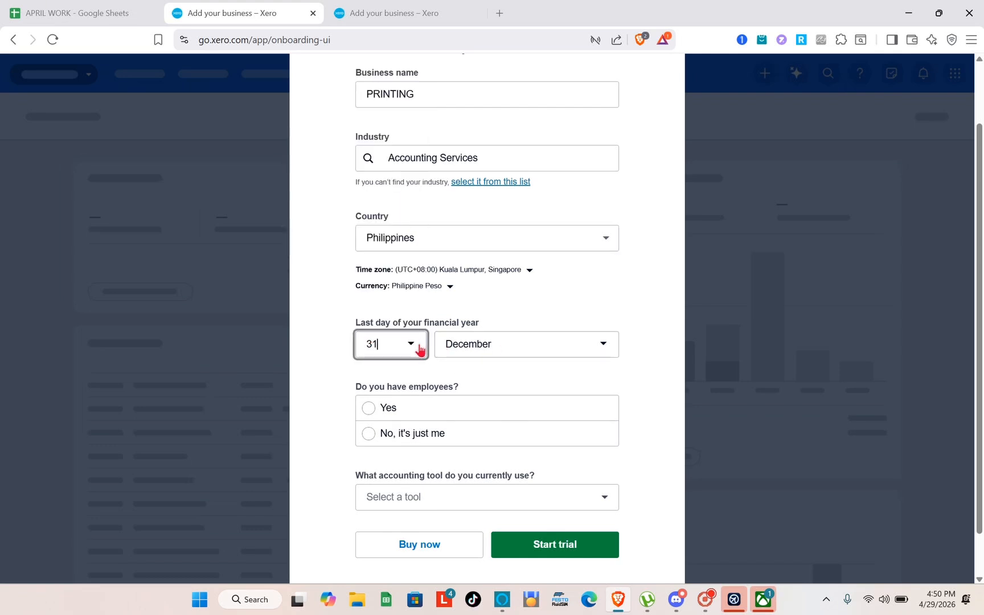
{"action": "key", "text": "Tab"}
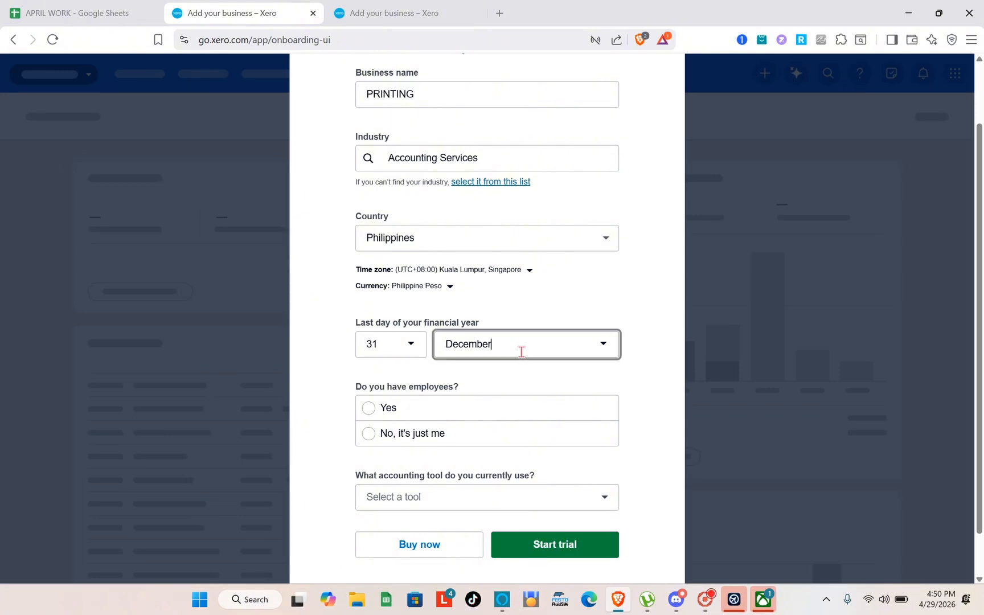
State that the business has no employees, choose Quickbooks as the current accounting tool, and start the Xero trial.
{"action": "scroll", "coordinate": [469, 411], "scroll_direction": "down", "scroll_amount": 1}
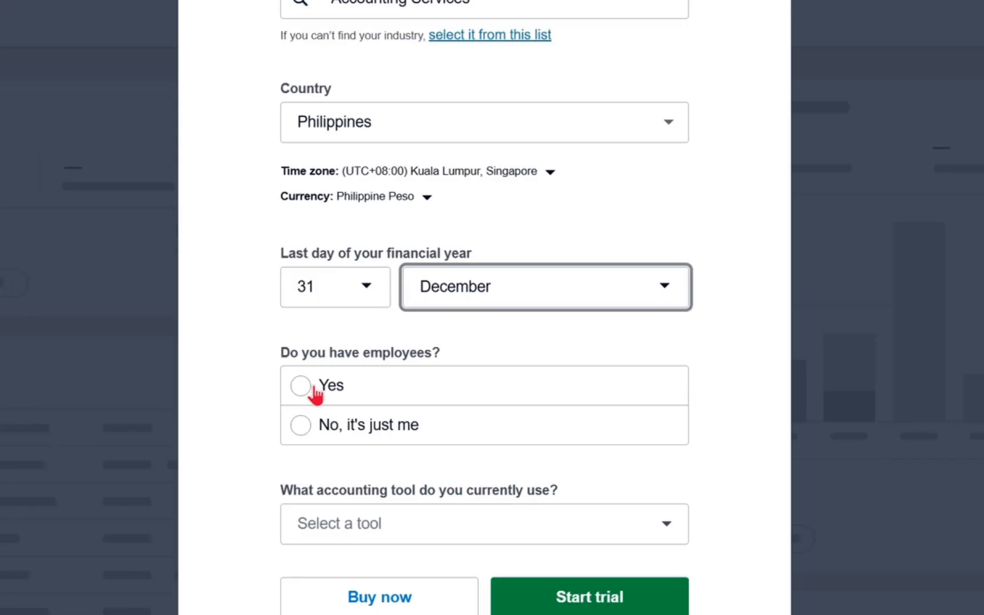
{"action": "left_click", "coordinate": [308, 434]}
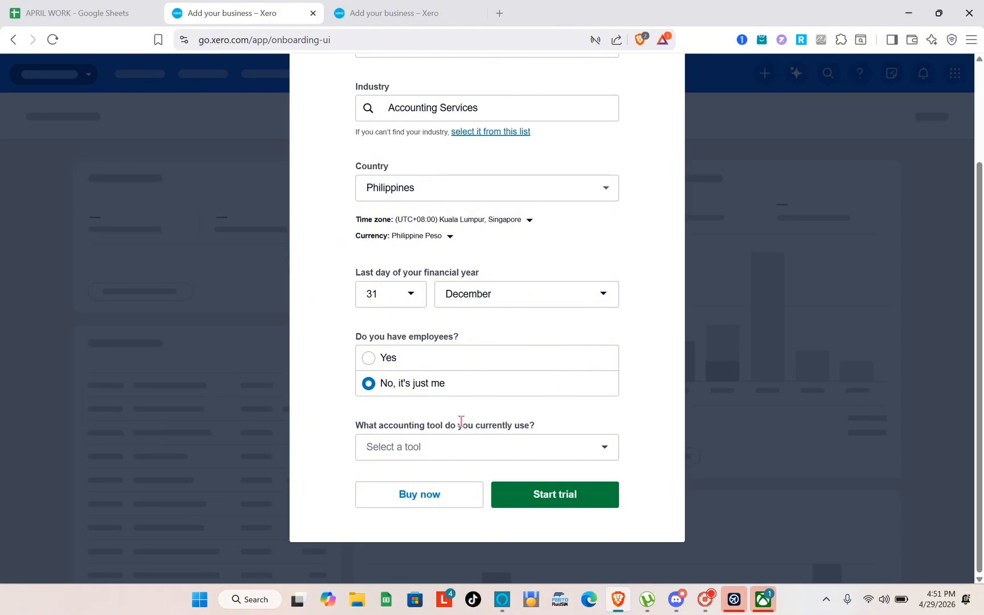
{"action": "left_click", "coordinate": [479, 451]}
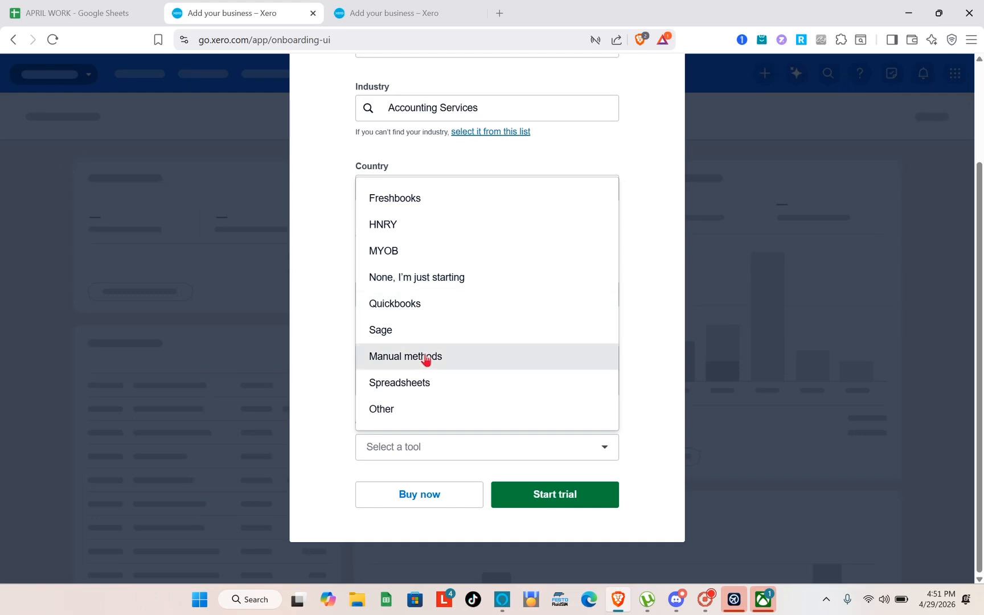
{"action": "left_click", "coordinate": [408, 306]}
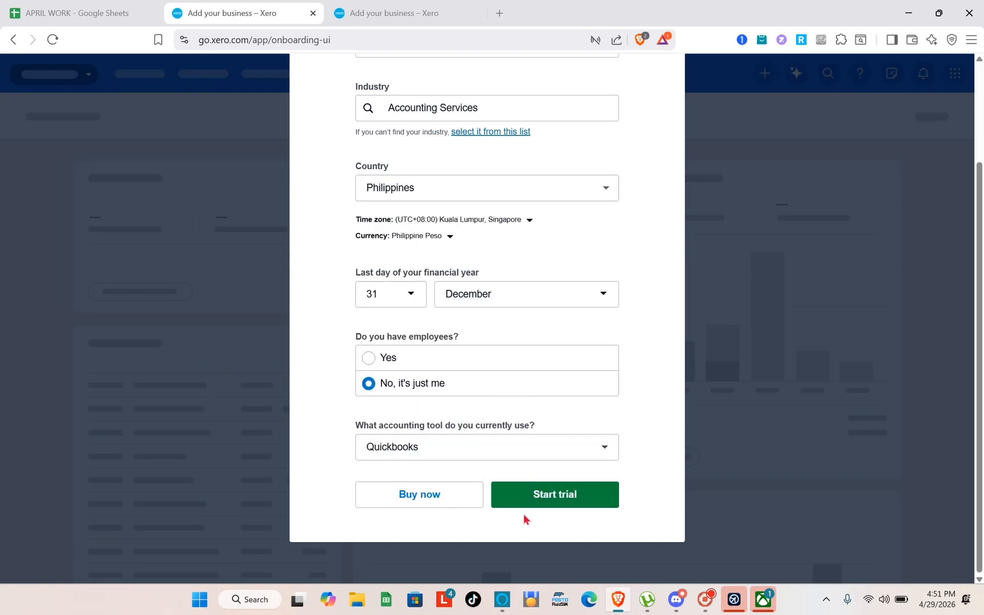
{"action": "left_click", "coordinate": [535, 503]}
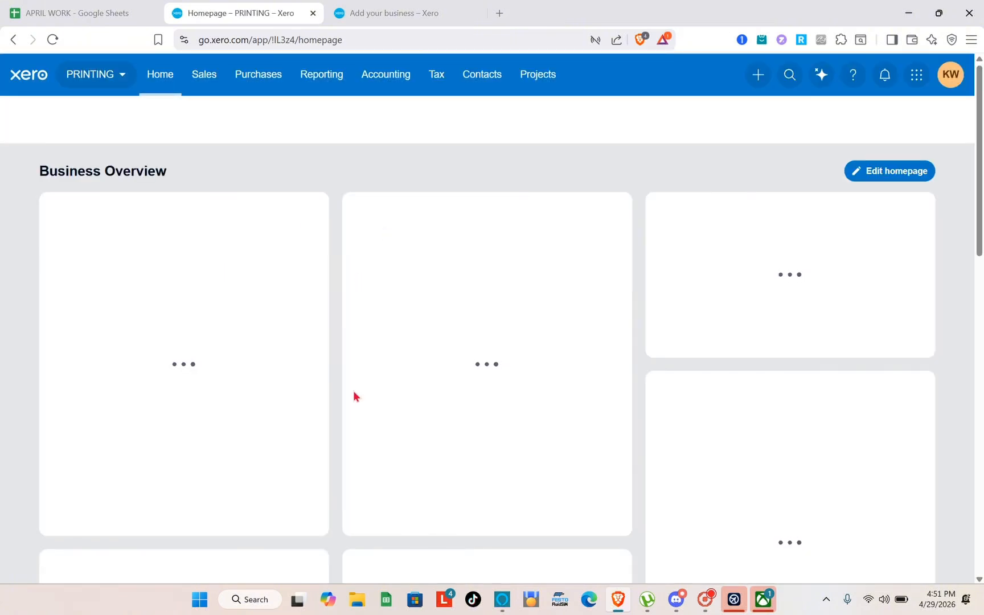
Search the web for "hubdoc xero" in the other Xero tab and open the Hubdoc website.
{"action": "left_click", "coordinate": [376, 7]}
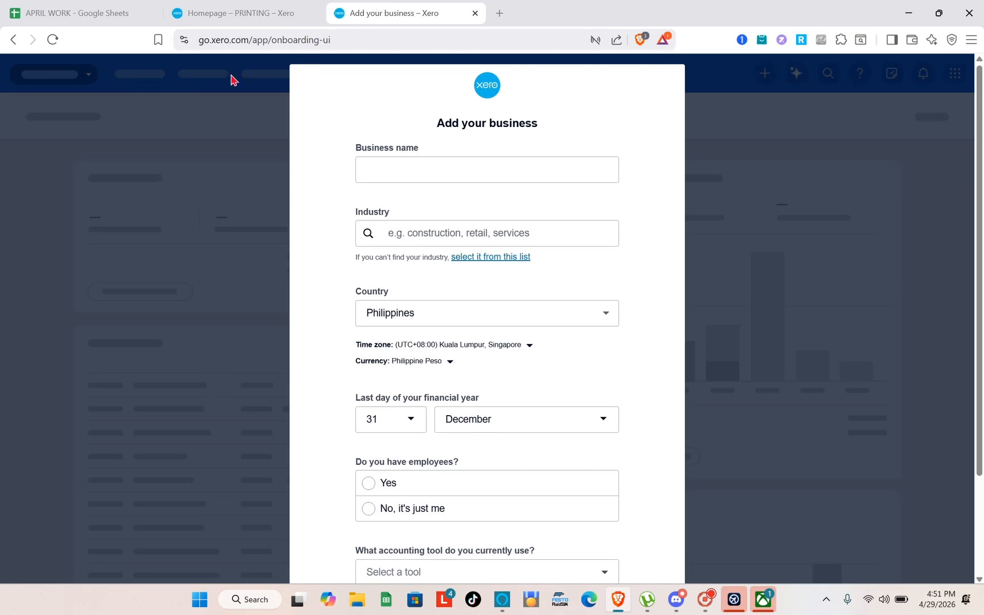
{"action": "left_click", "coordinate": [223, 40]}
{"action": "type", "text": "HUBDoc xero"}
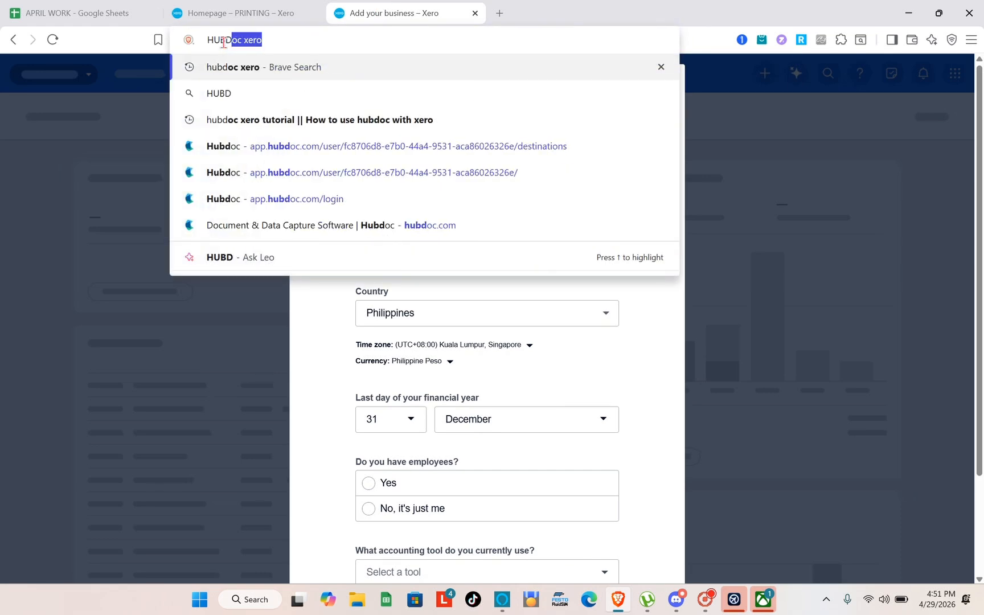
{"action": "key", "text": "Return"}
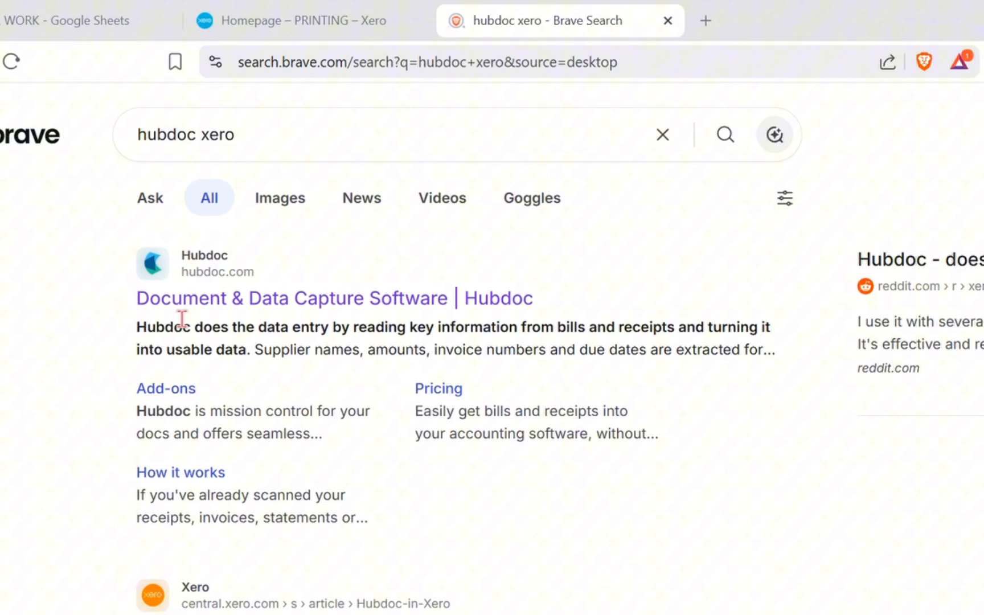
{"action": "left_click", "coordinate": [196, 285]}
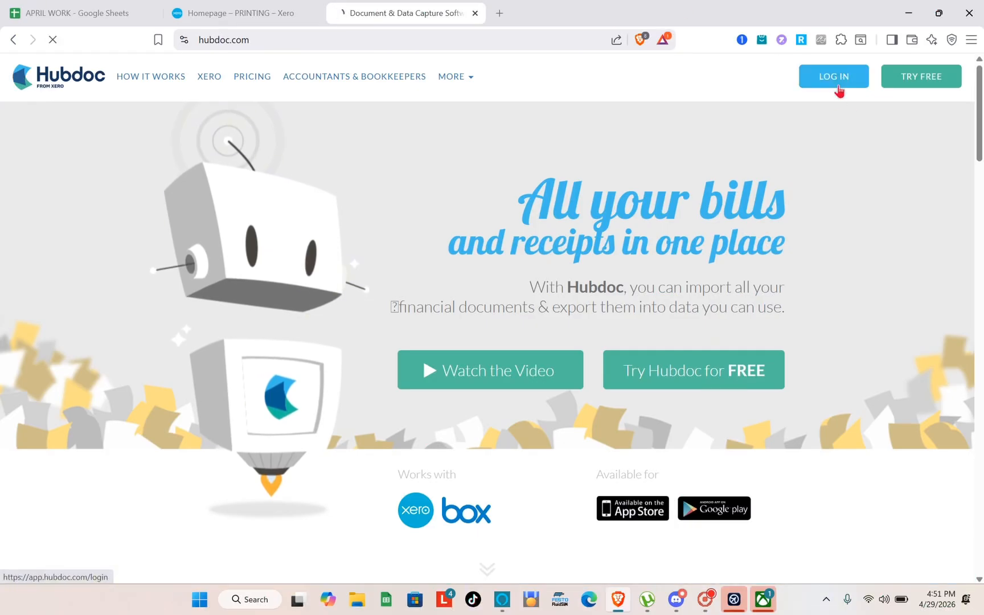
Log in to Hubdoc and bring up its document dashboard after checking the PRINTING homepage in Xero.
{"action": "left_click", "coordinate": [836, 85]}
{"action": "left_click", "coordinate": [279, 12]}
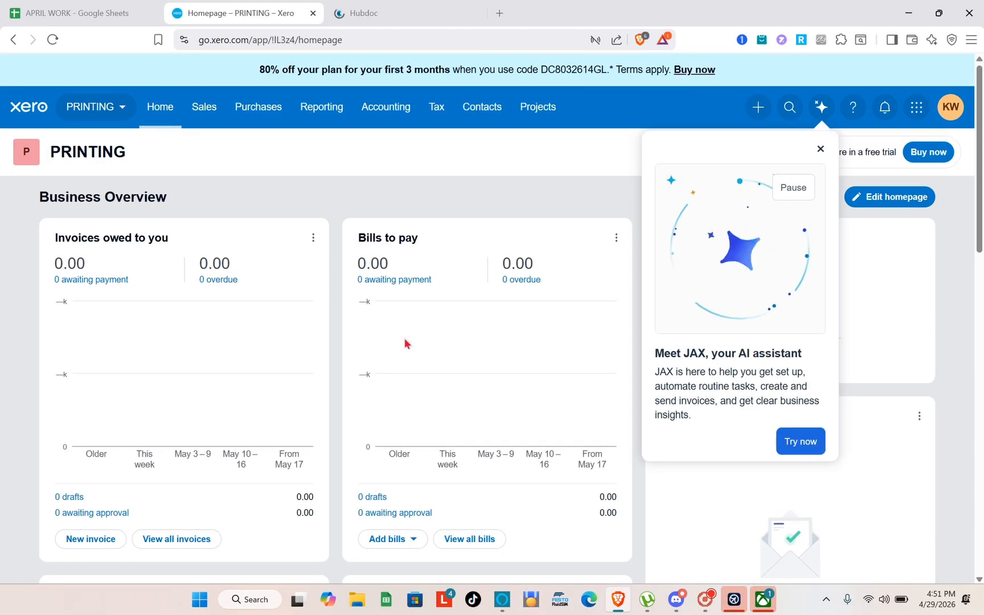
{"action": "left_click", "coordinate": [359, 11]}
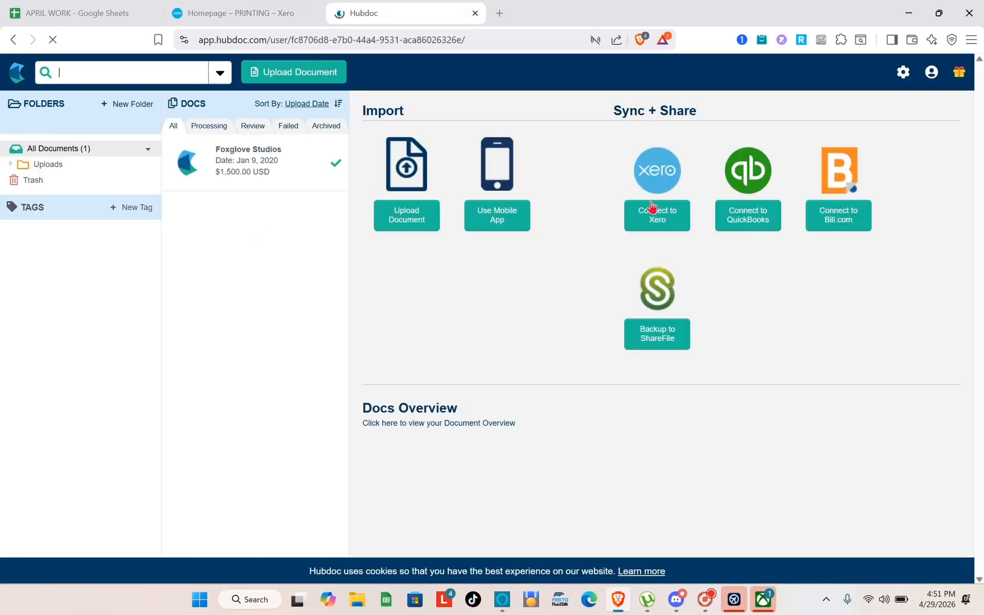
Connect Hubdoc to Xero, allow it access to the PRINTING organisation's data, and close the integration settings.
{"action": "left_click", "coordinate": [643, 216]}
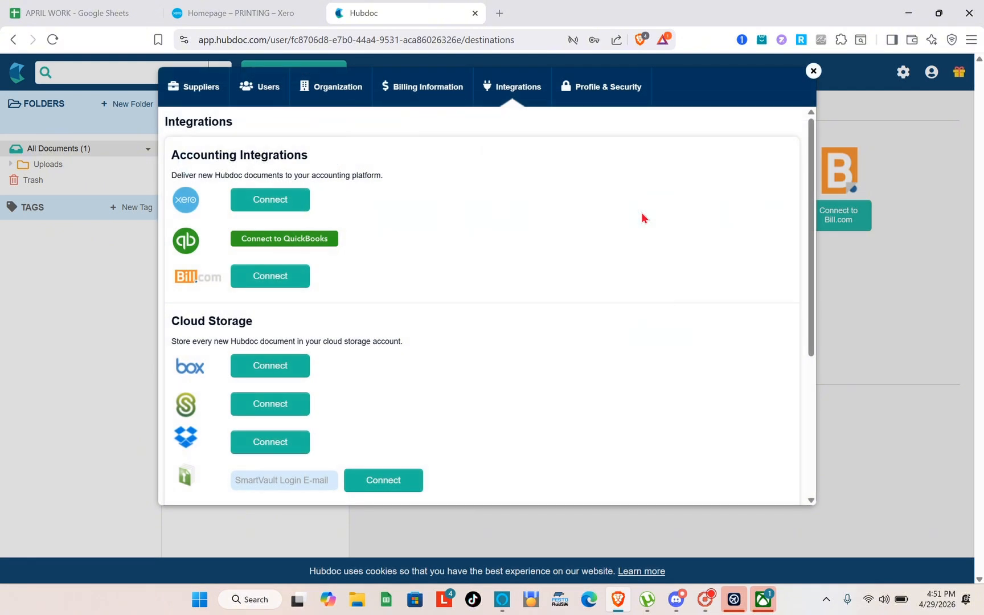
{"action": "left_click", "coordinate": [277, 206]}
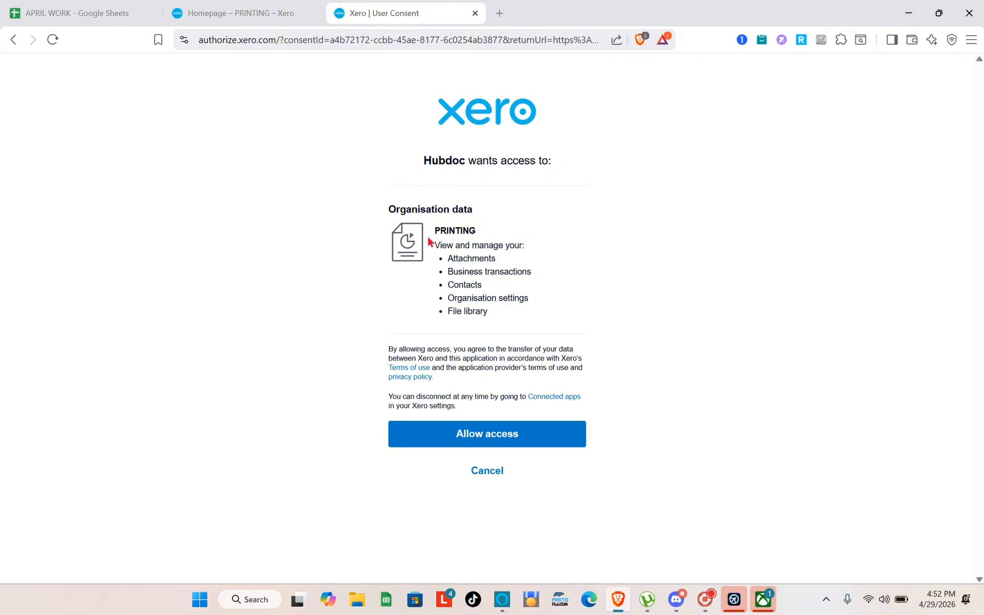
{"action": "left_click", "coordinate": [306, 11]}
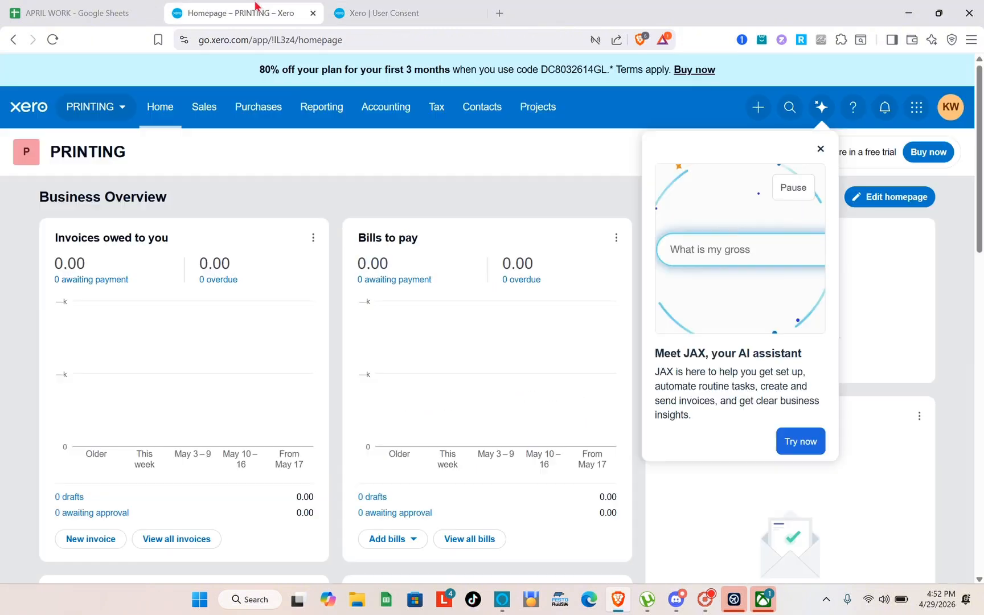
{"action": "left_click", "coordinate": [354, 12]}
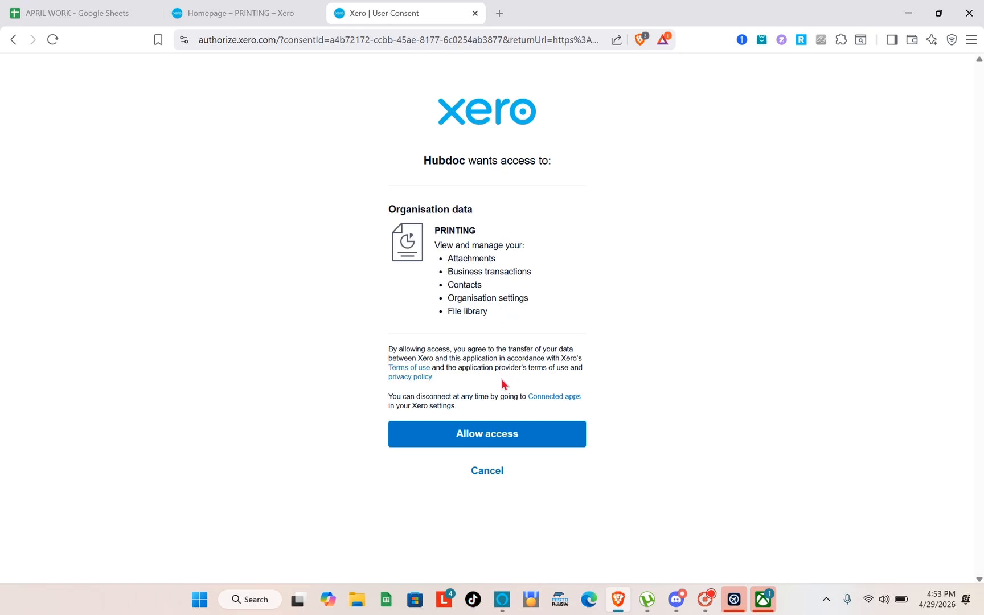
{"action": "left_click", "coordinate": [484, 437]}
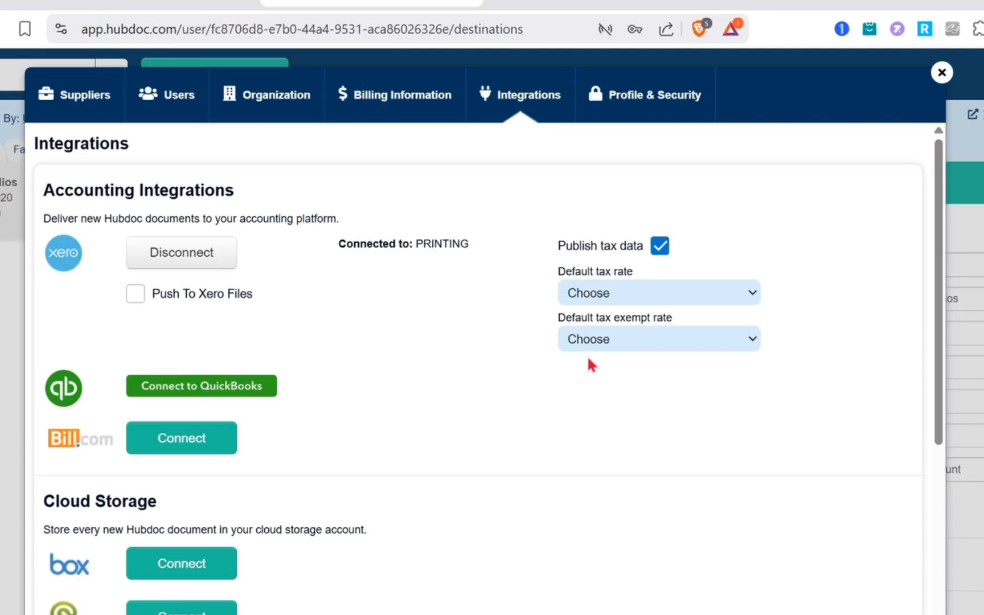
{"action": "scroll", "coordinate": [562, 279], "scroll_direction": "down", "scroll_amount": 3}
{"action": "scroll", "coordinate": [587, 354], "scroll_direction": "up", "scroll_amount": 4}
{"action": "left_click", "coordinate": [942, 73]}
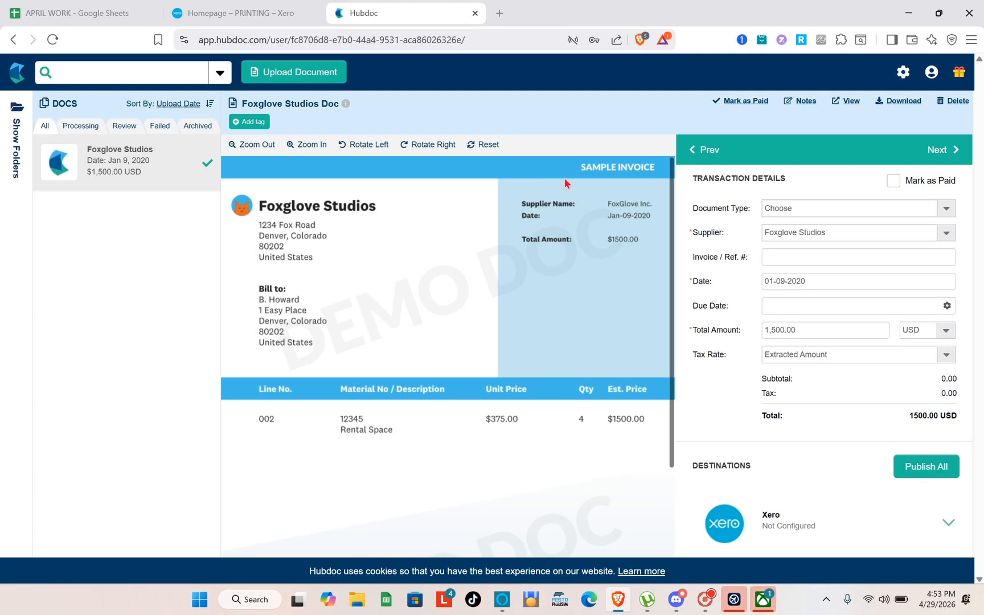
Check Hubdoc's document list under the Review, Failed, Archived and Processing statuses.
{"action": "left_click", "coordinate": [129, 127]}
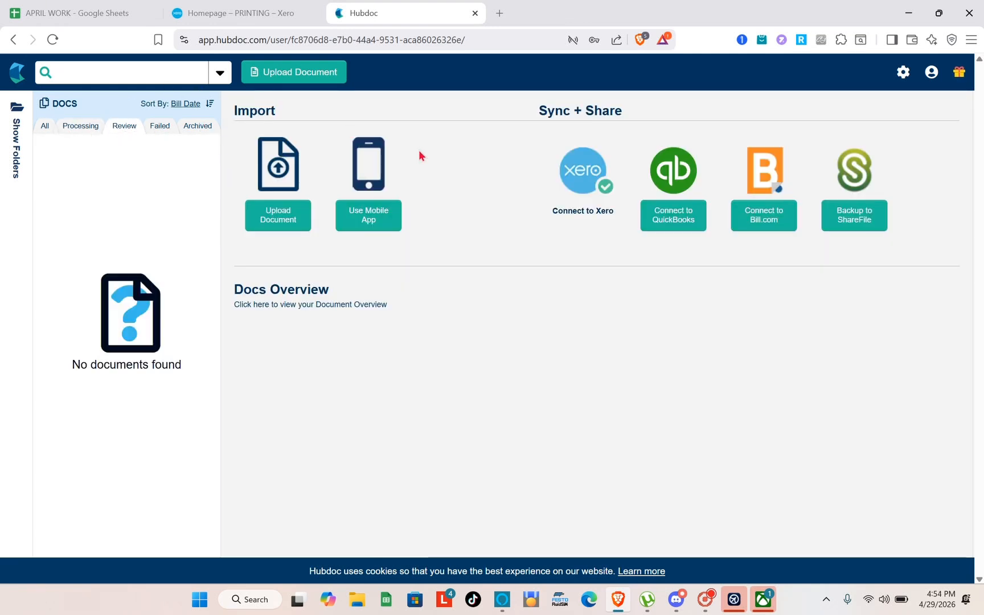
{"action": "left_click", "coordinate": [160, 128]}
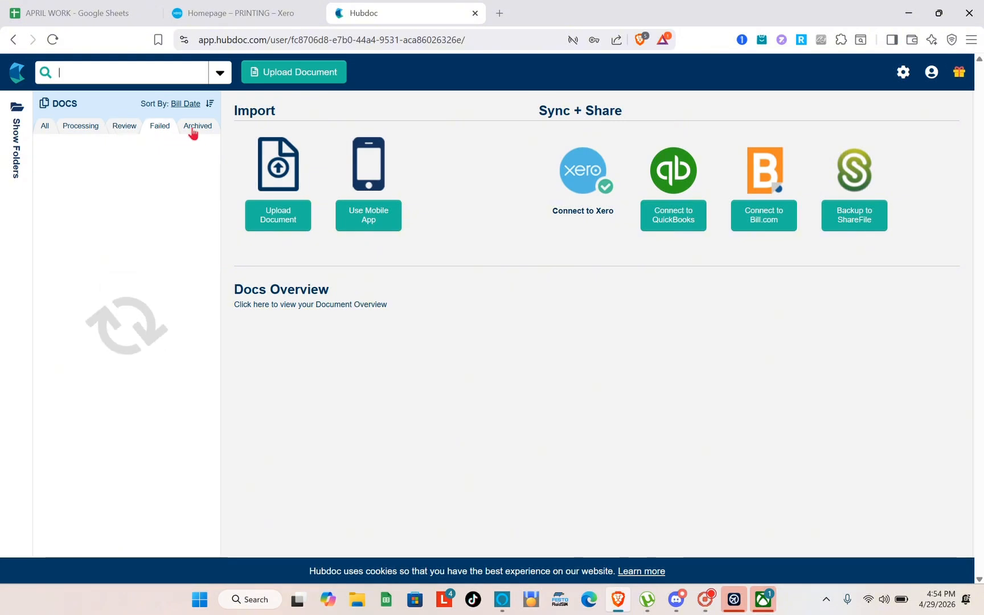
{"action": "left_click", "coordinate": [197, 127]}
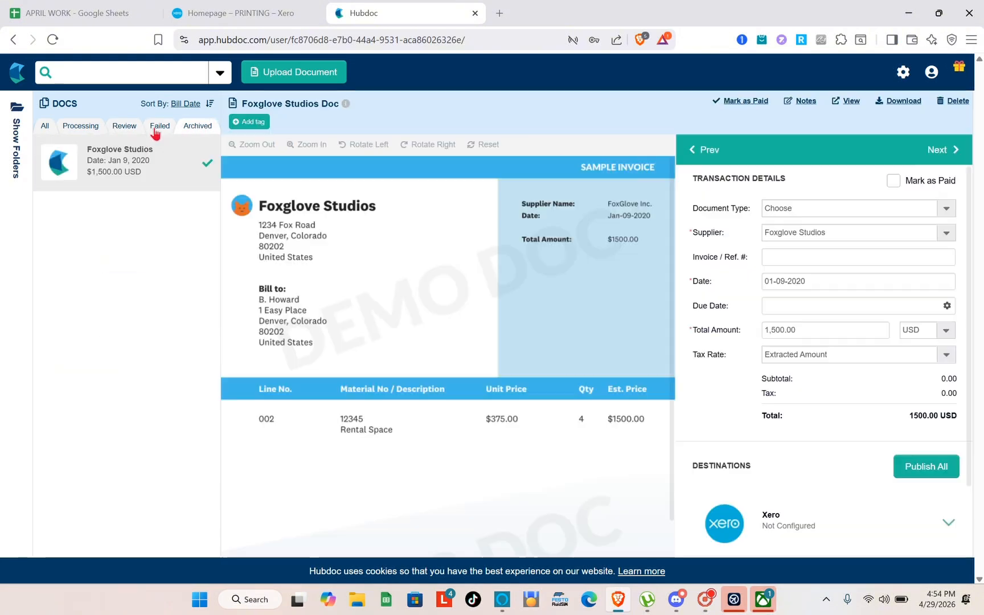
{"action": "left_click", "coordinate": [197, 131]}
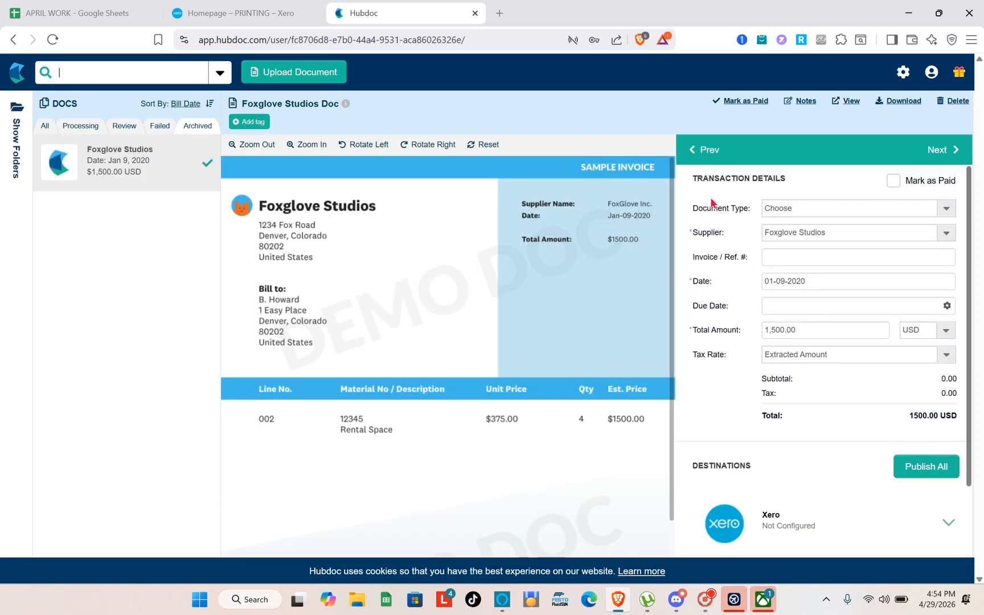
{"action": "left_click", "coordinate": [91, 130]}
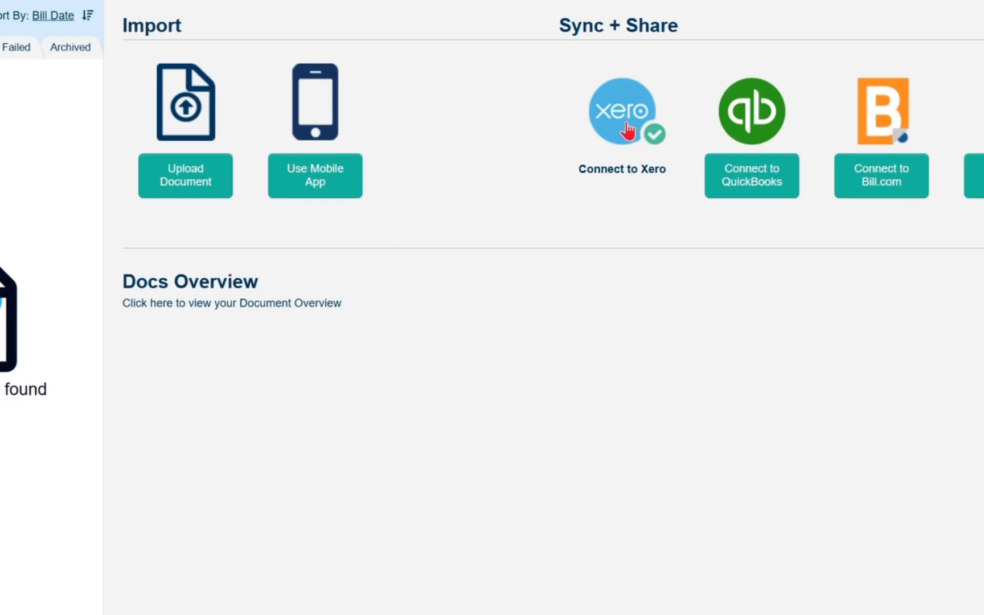
Reopen the Xero integration settings from the dashboard and enable Push To Xero Files.
{"action": "left_click", "coordinate": [626, 130]}
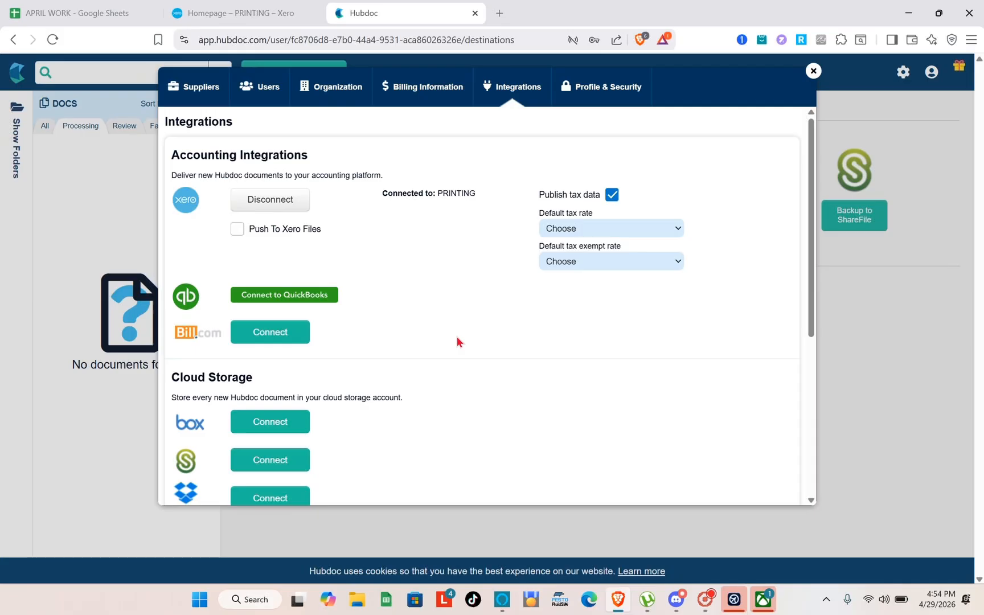
{"action": "scroll", "coordinate": [459, 335], "scroll_direction": "down", "scroll_amount": 1}
{"action": "scroll", "coordinate": [465, 218], "scroll_direction": "up", "scroll_amount": 1}
{"action": "left_click", "coordinate": [239, 230]}
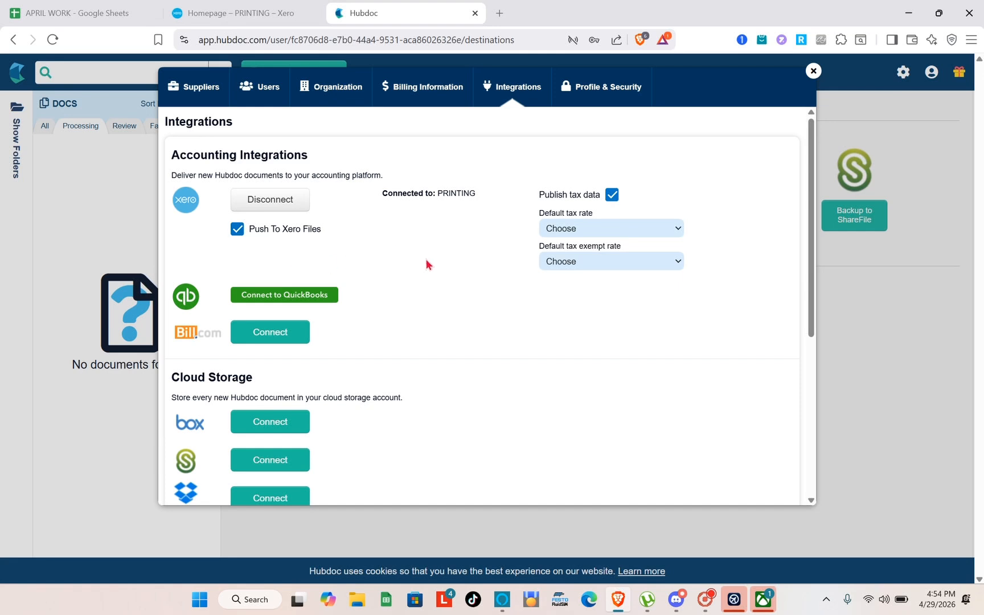
Examine the cloud storage, email forwarding and hardware options in the integration settings.
{"action": "scroll", "coordinate": [524, 315], "scroll_direction": "down", "scroll_amount": 5}
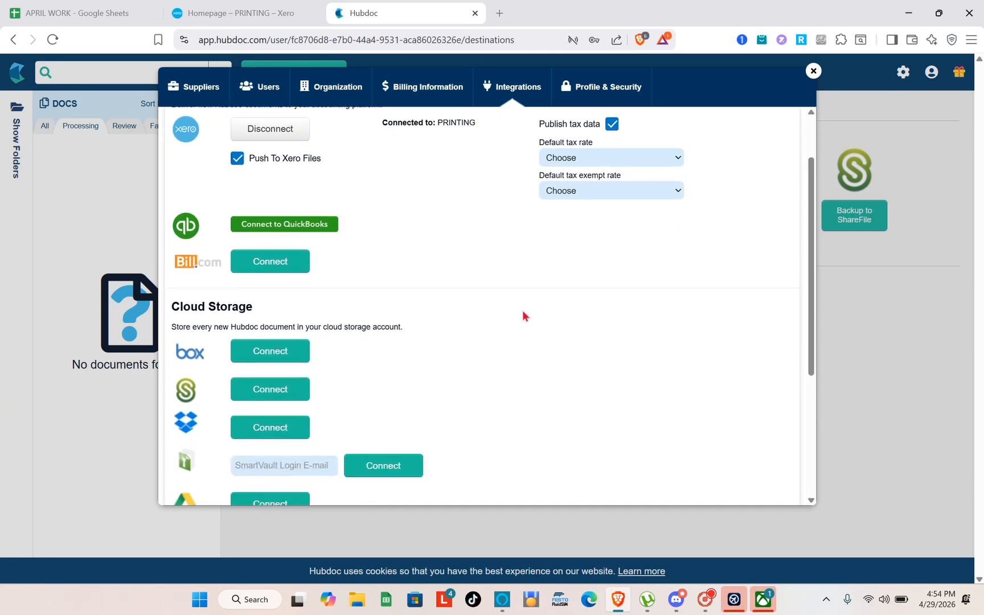
{"action": "scroll", "coordinate": [524, 315], "scroll_direction": "up", "scroll_amount": 1}
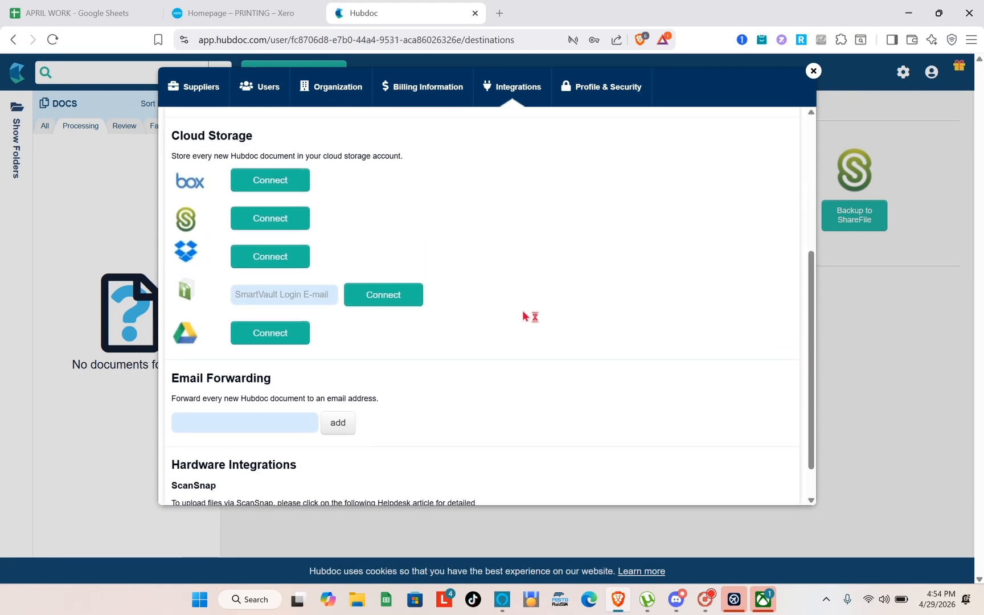
{"action": "scroll", "coordinate": [524, 315], "scroll_direction": "down", "scroll_amount": 1}
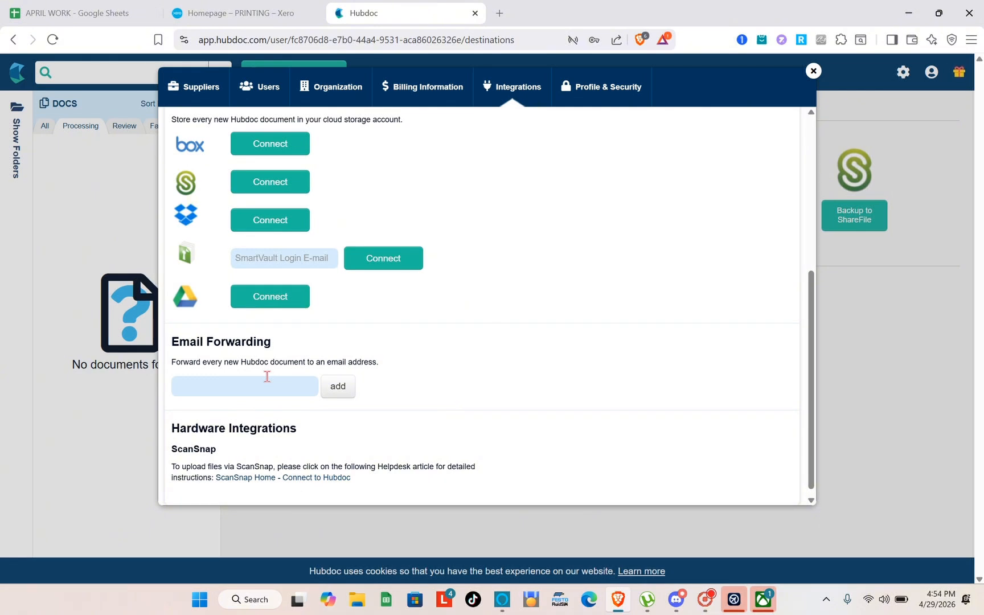
{"action": "scroll", "coordinate": [267, 376], "scroll_direction": "up", "scroll_amount": 5}
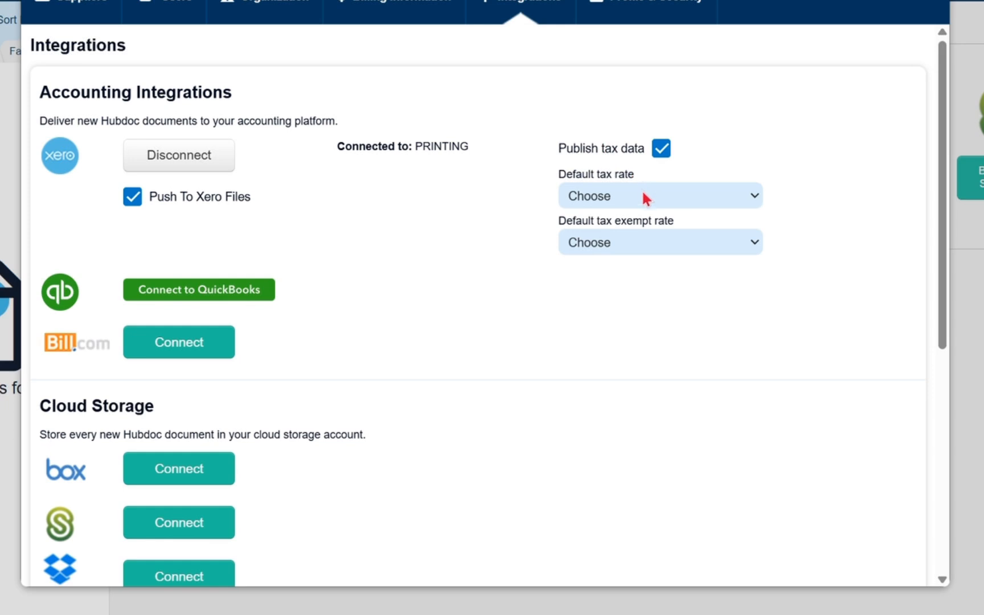
Check the choices offered for Xero's default tax rate and close the integration settings.
{"action": "left_click", "coordinate": [643, 194]}
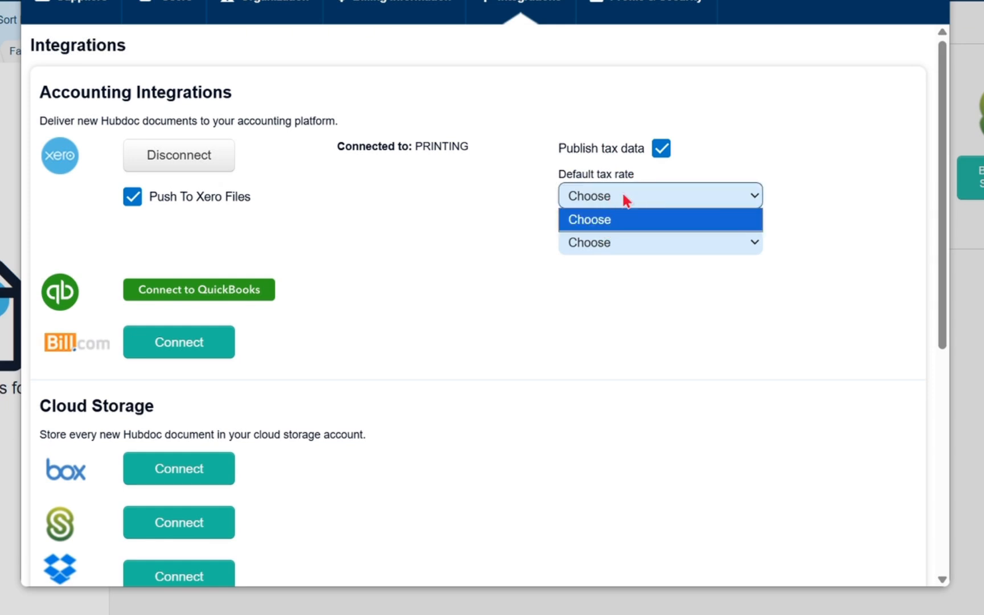
{"action": "left_click", "coordinate": [627, 199]}
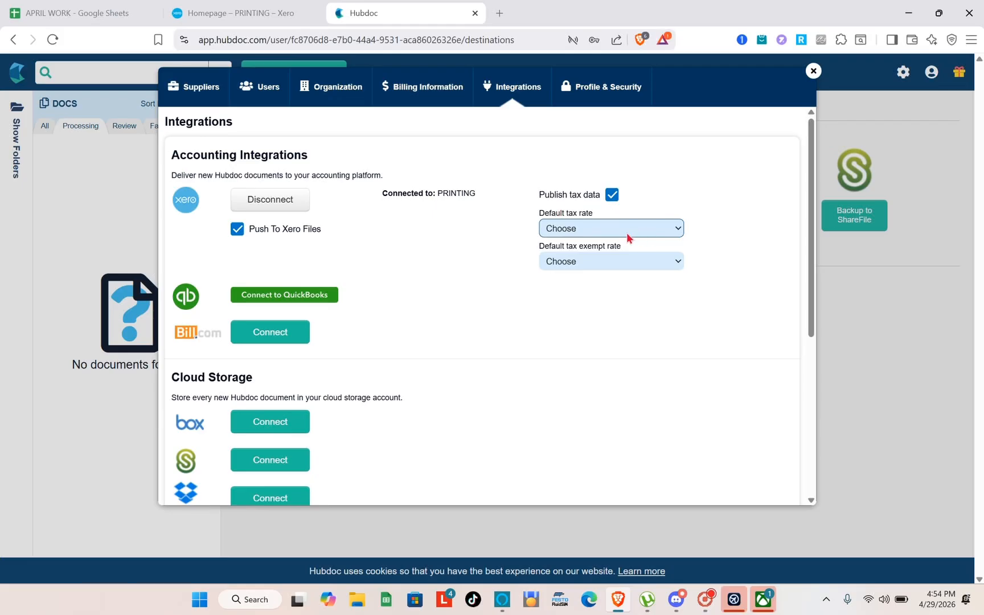
{"action": "left_click", "coordinate": [627, 235]}
{"action": "left_click", "coordinate": [626, 236]}
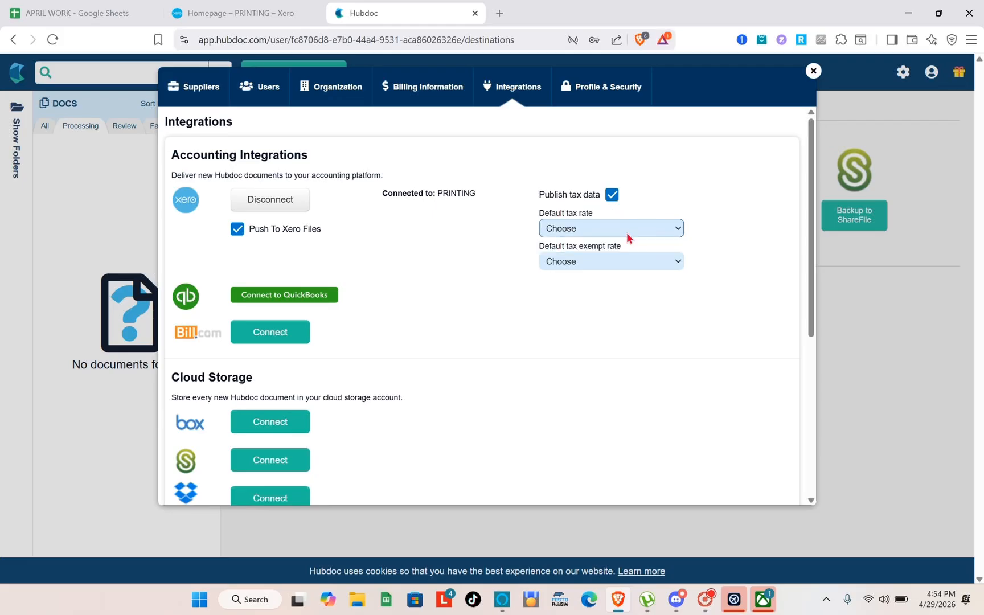
{"action": "left_click", "coordinate": [814, 71]}
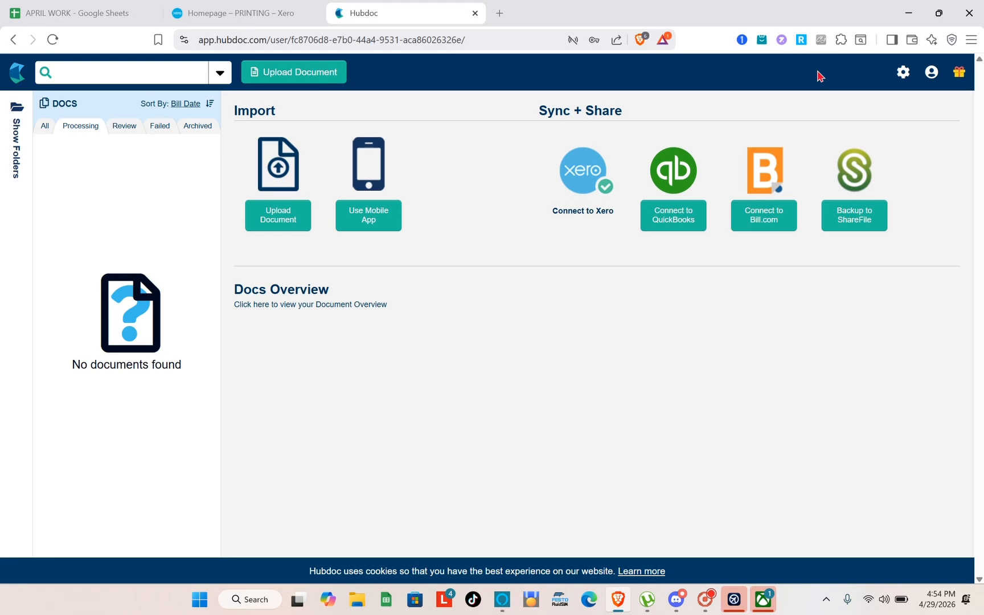
Switch to Xero and look over the PRINTING organisation's business overview.
{"action": "left_click", "coordinate": [262, 8]}
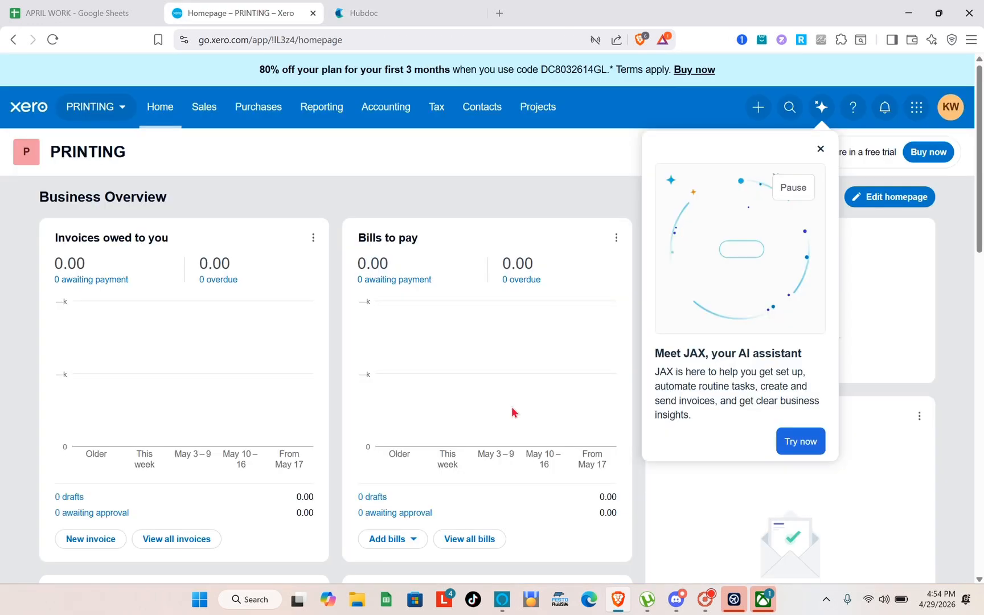
{"action": "scroll", "coordinate": [560, 487], "scroll_direction": "down", "scroll_amount": 1}
{"action": "scroll", "coordinate": [560, 485], "scroll_direction": "down", "scroll_amount": 5}
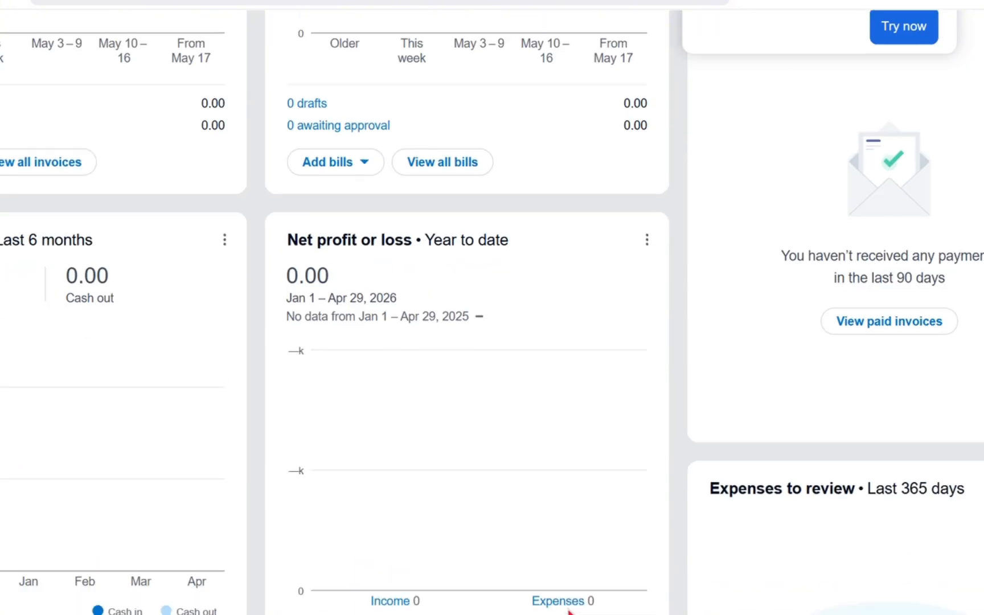
{"action": "scroll", "coordinate": [560, 486], "scroll_direction": "up", "scroll_amount": 7}
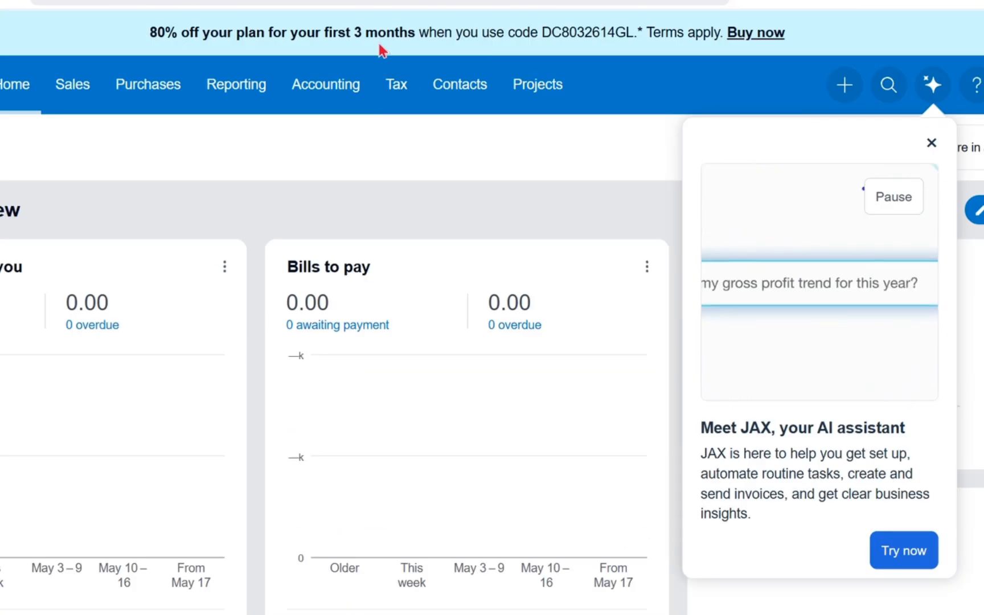
Return to Hubdoc, bring up the document upload dialog, and choose the Multi-Page PDF Split mode.
{"action": "left_click", "coordinate": [348, 1]}
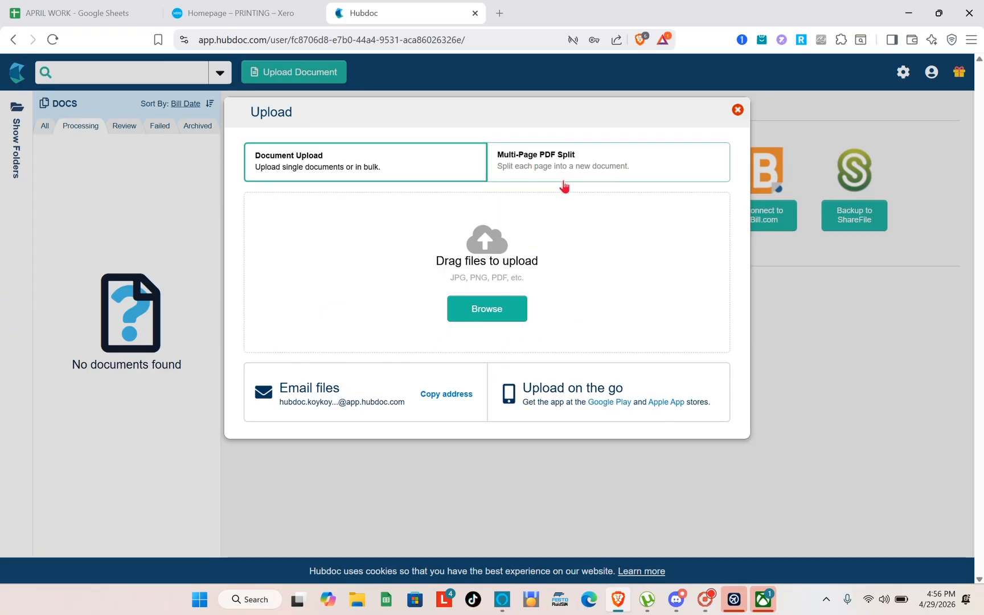
{"action": "left_click", "coordinate": [592, 212]}
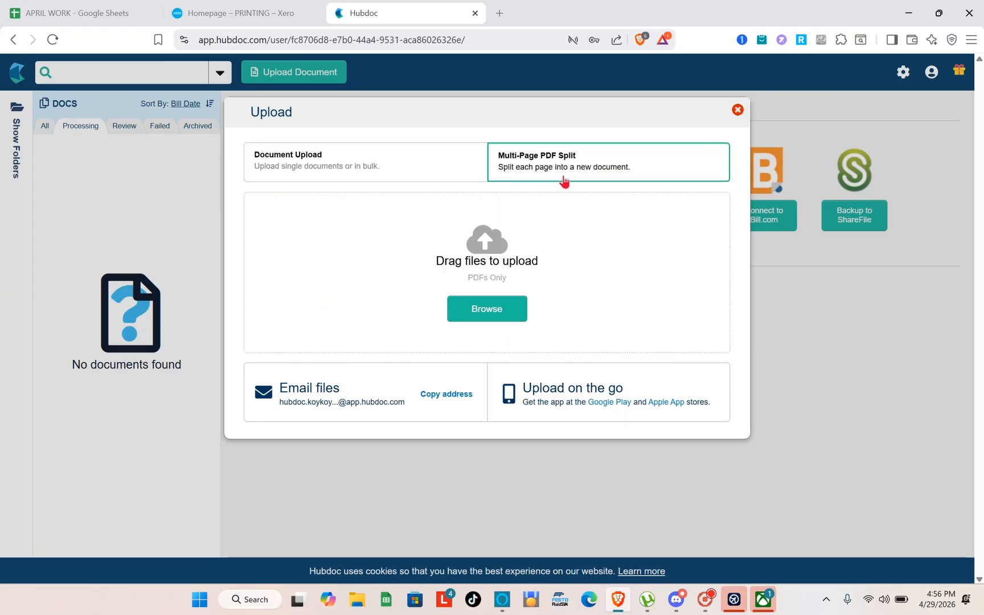